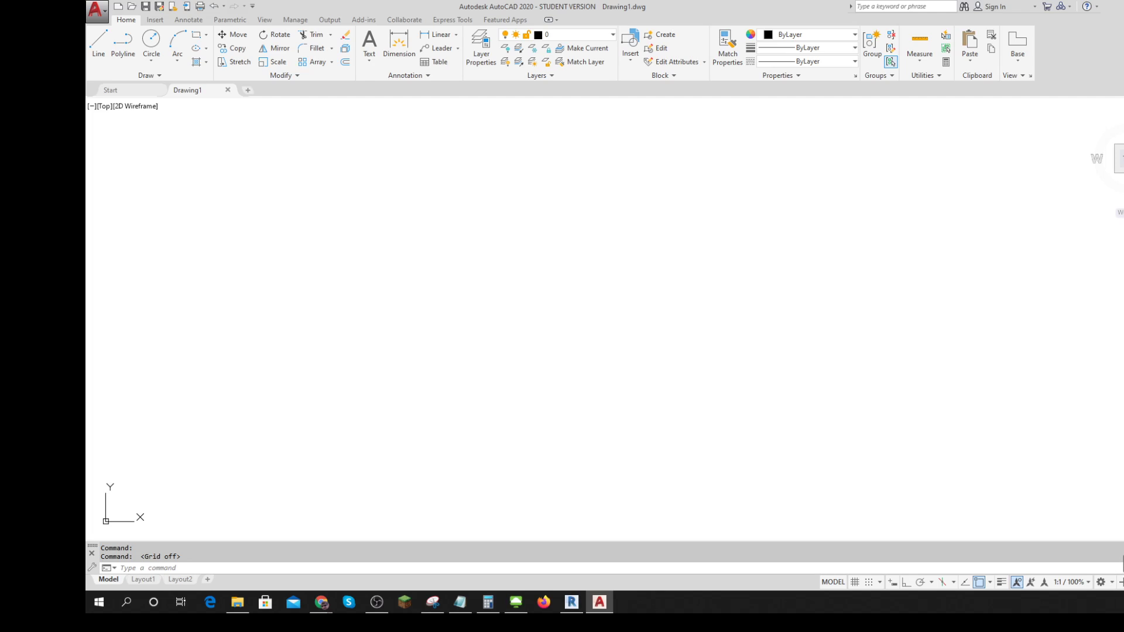
Check that the lineweight control is included in the drawing status controls and turn on lineweight display.
click(1123, 582)
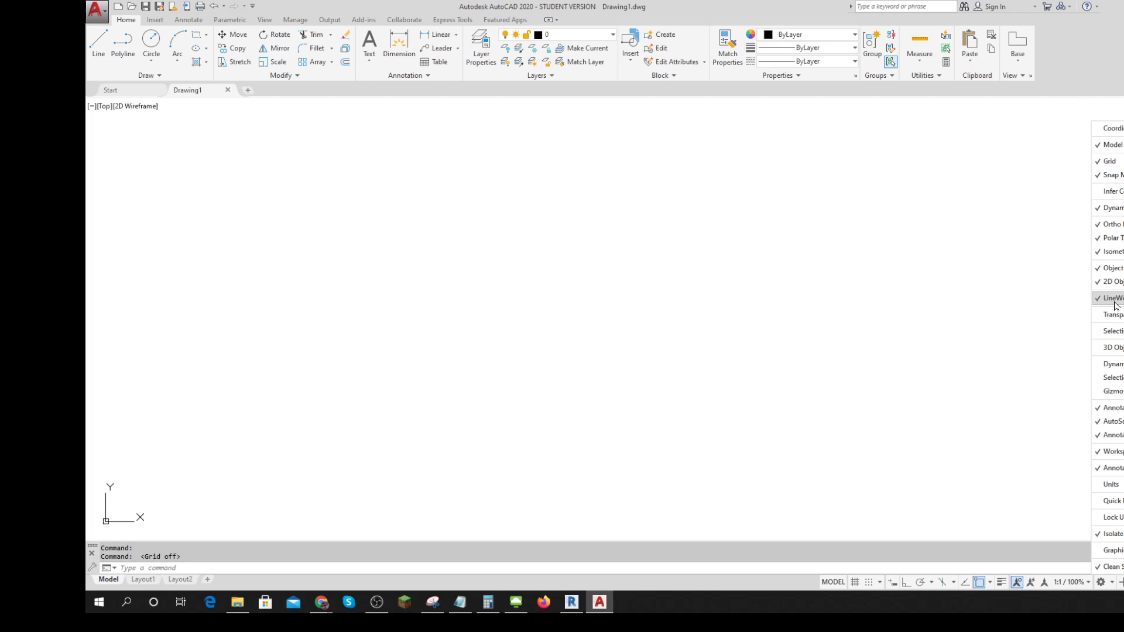
click(996, 309)
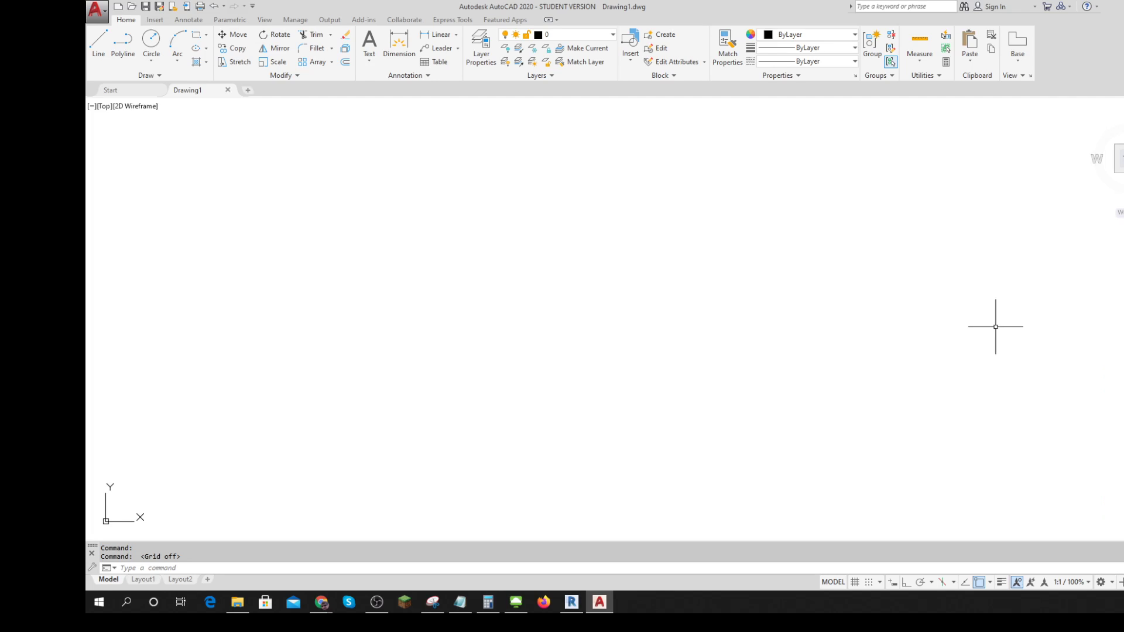
click(1001, 583)
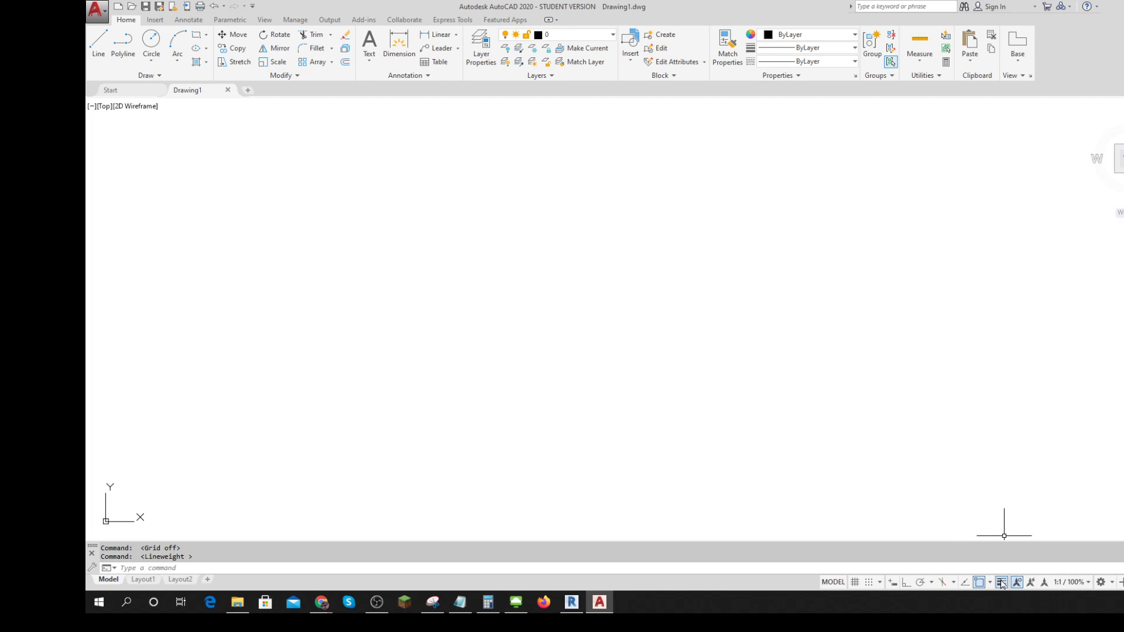
Configure the lineweight settings with inches as the listing units and a slightly higher display scale.
right_click(1002, 583)
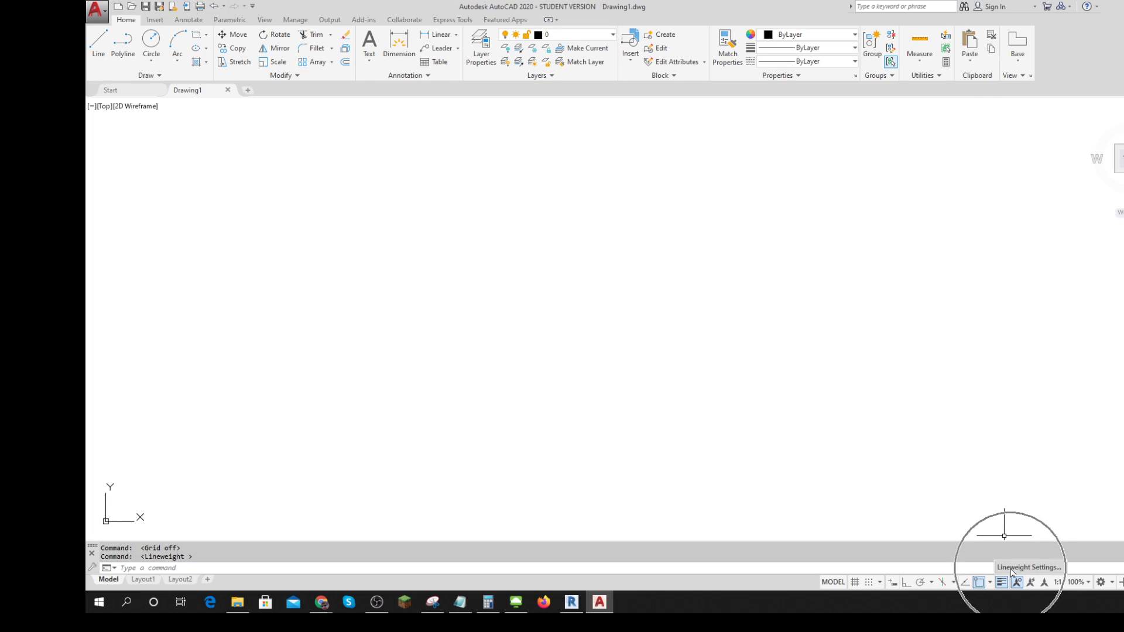
click(1011, 570)
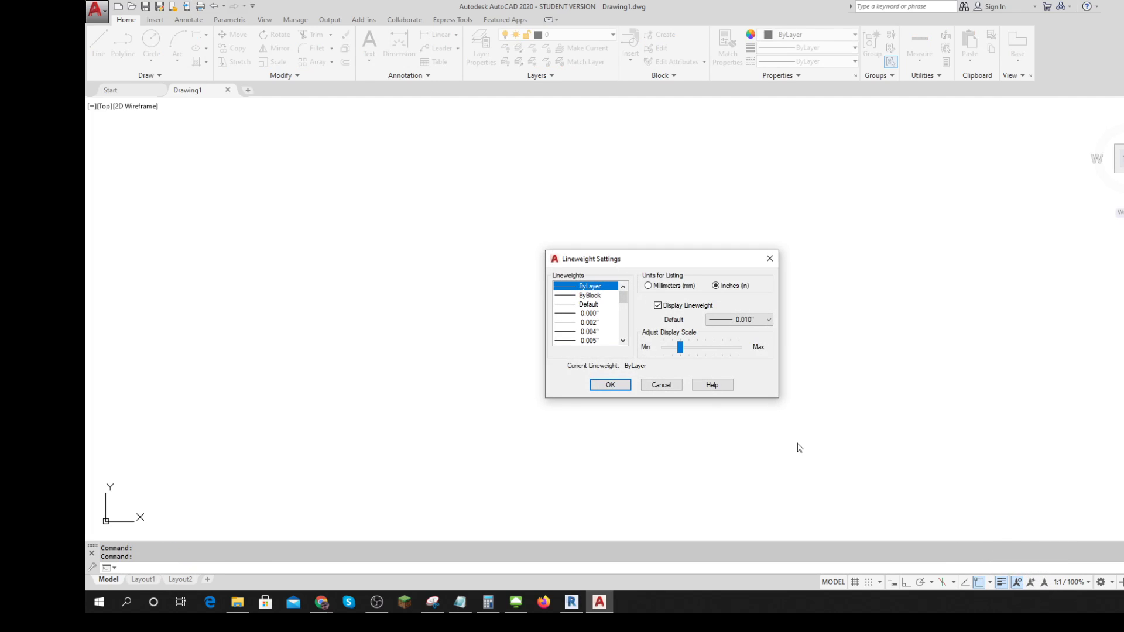
click(727, 291)
click(728, 291)
click(728, 291)
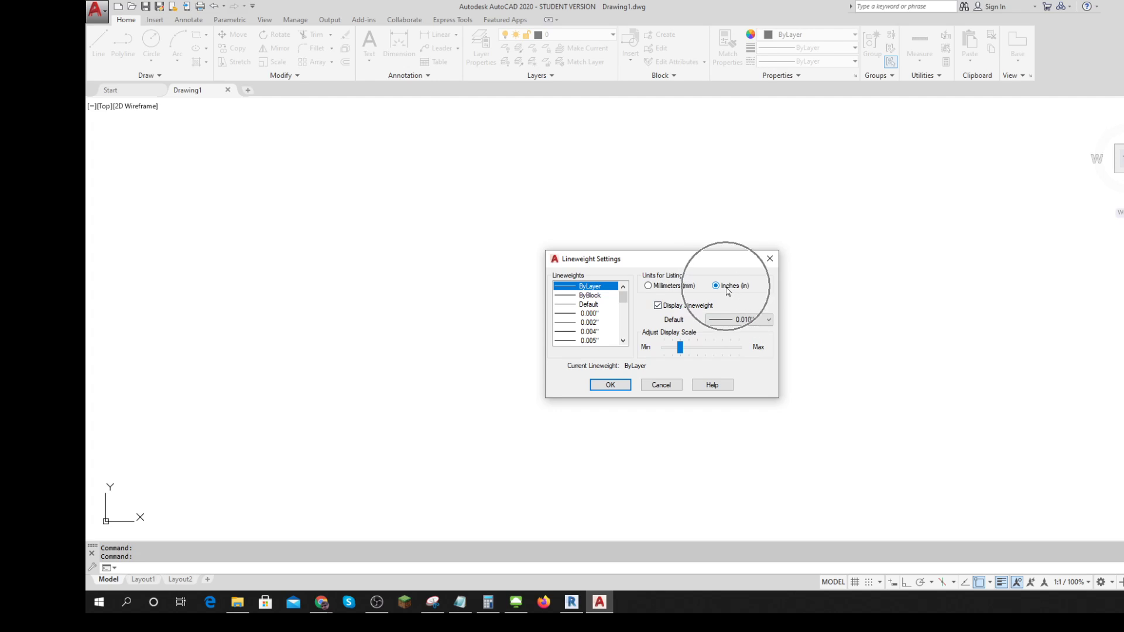
click(728, 291)
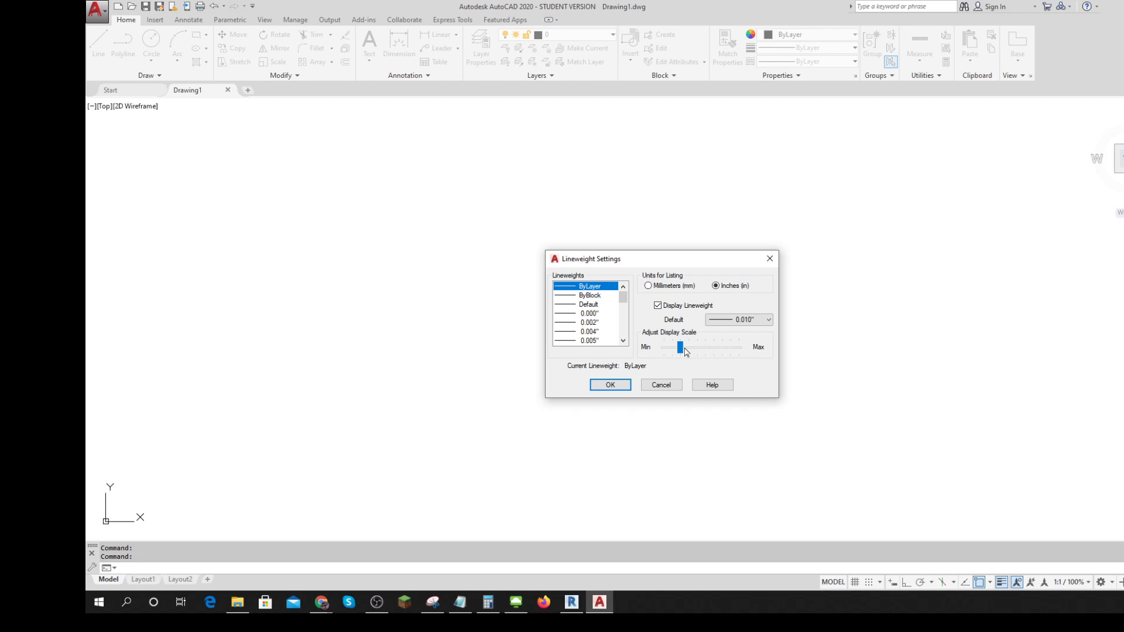
mouse_move(686, 351)
mouse_down()
mouse_move(715, 349)
mouse_move(702, 349)
mouse_up()
click(609, 385)
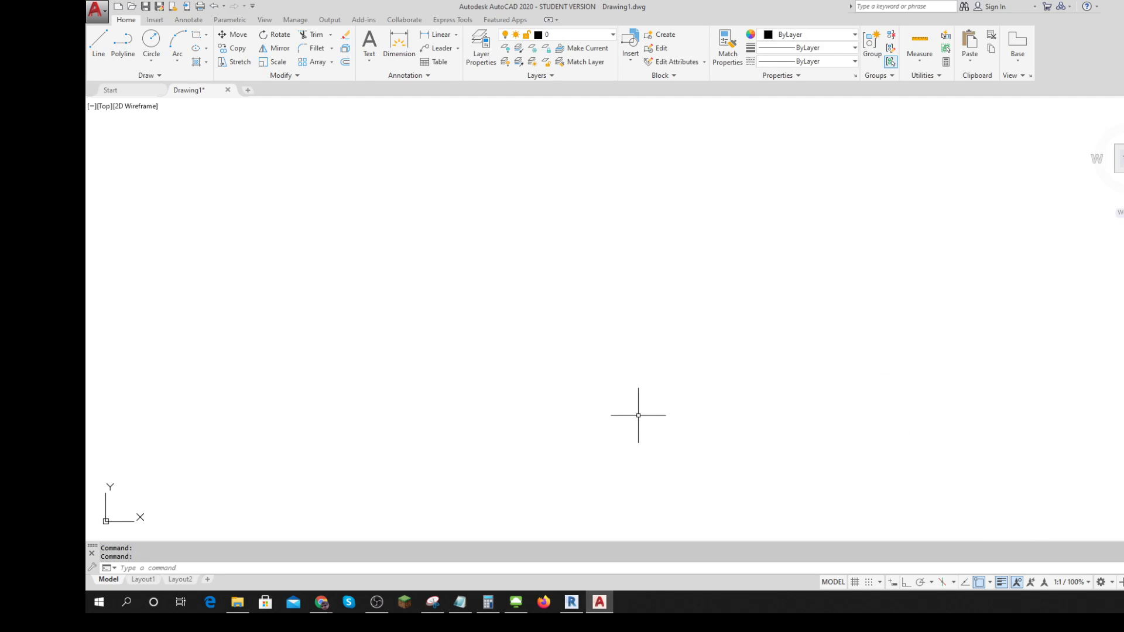
click(707, 324)
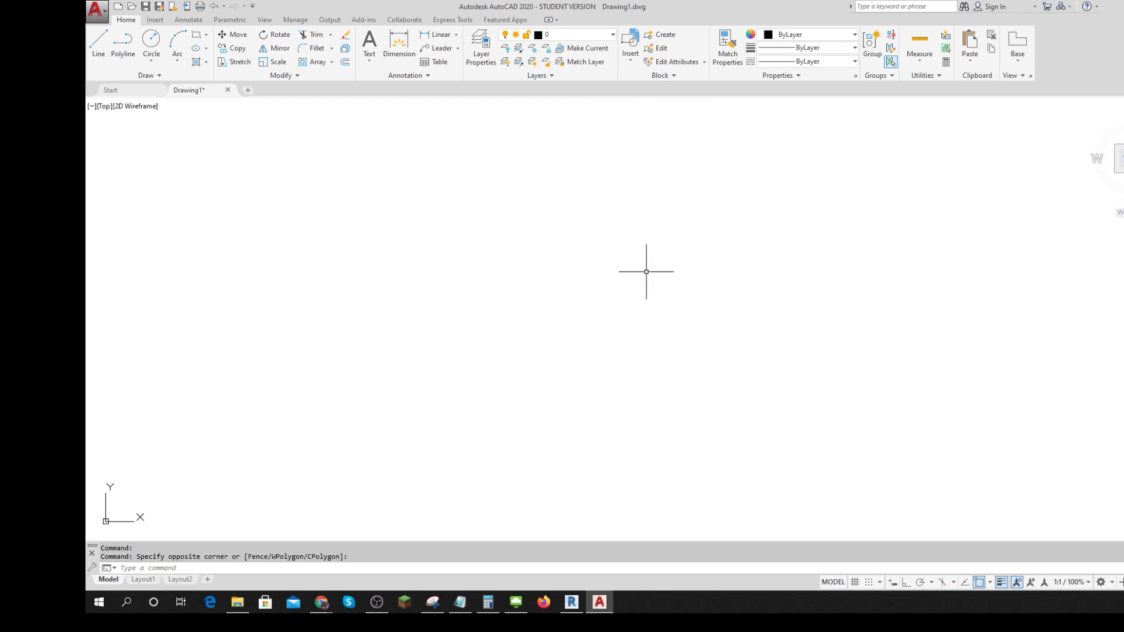
Create a new layer with the default name Layer1 in the layer manager.
click(481, 51)
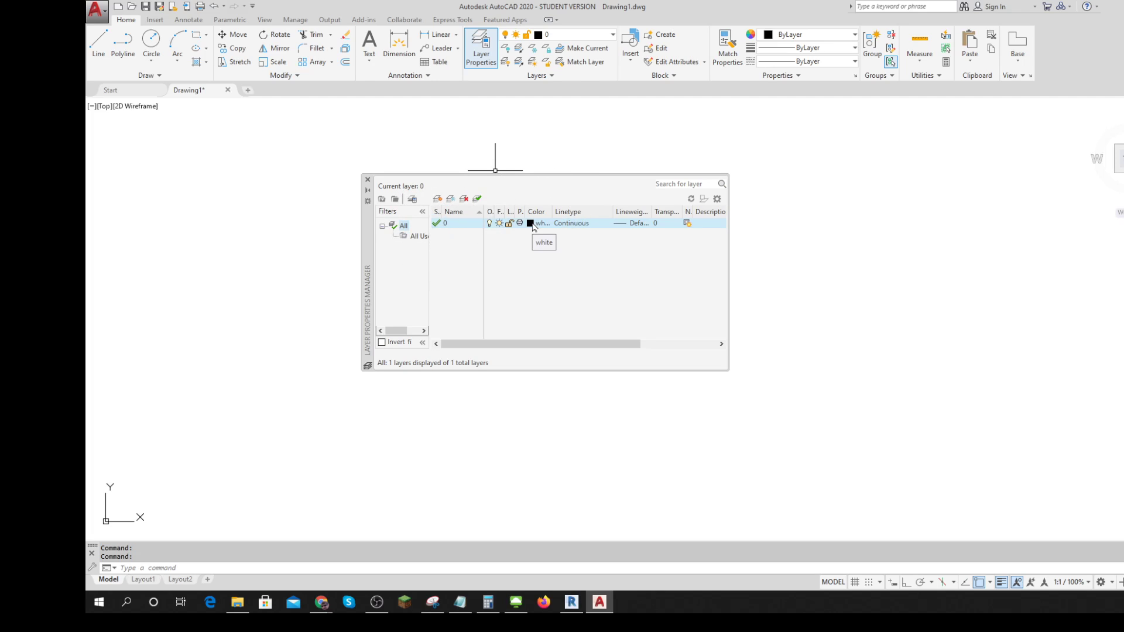
click(566, 230)
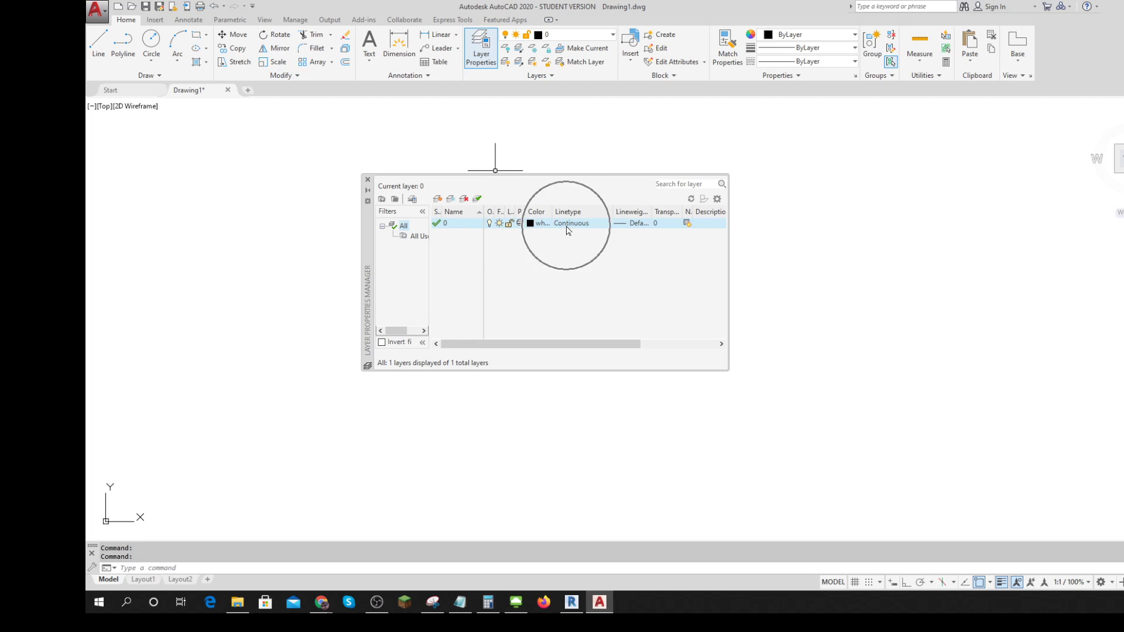
click(638, 230)
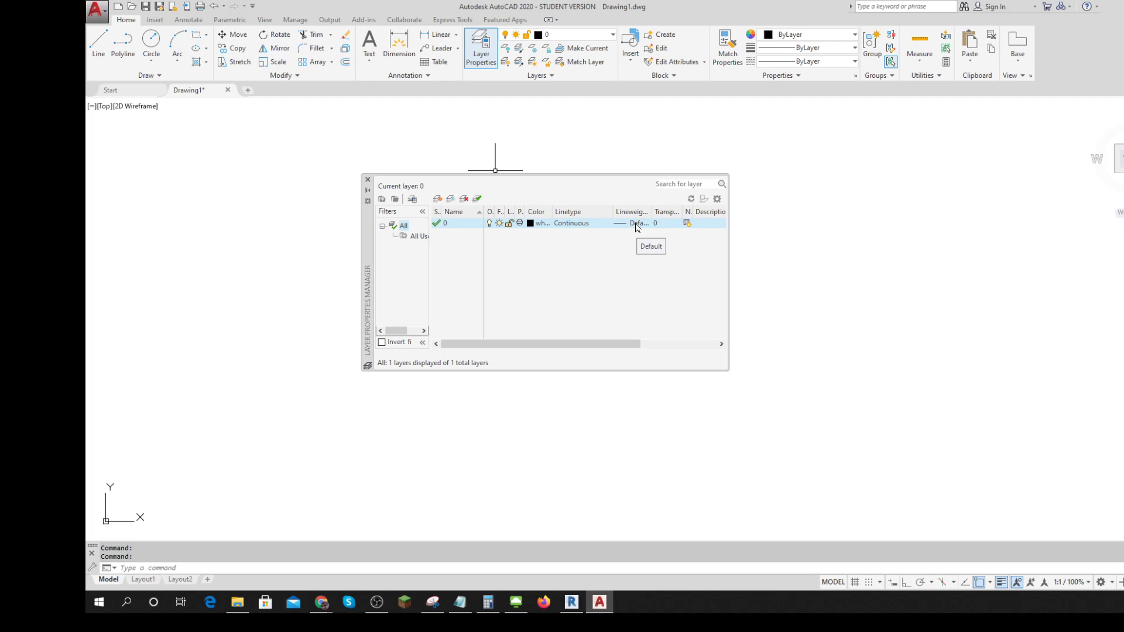
key(ctrl)
key(ctrl)
key(ctrl)
click(438, 199)
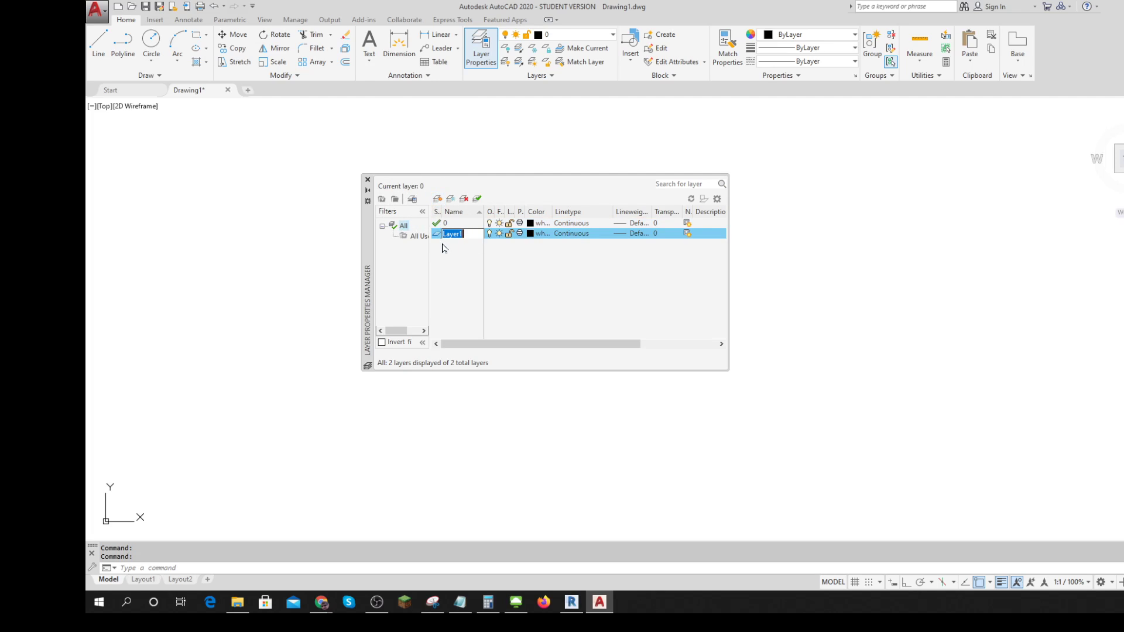
Set the colour of Layer1 to blue.
click(533, 237)
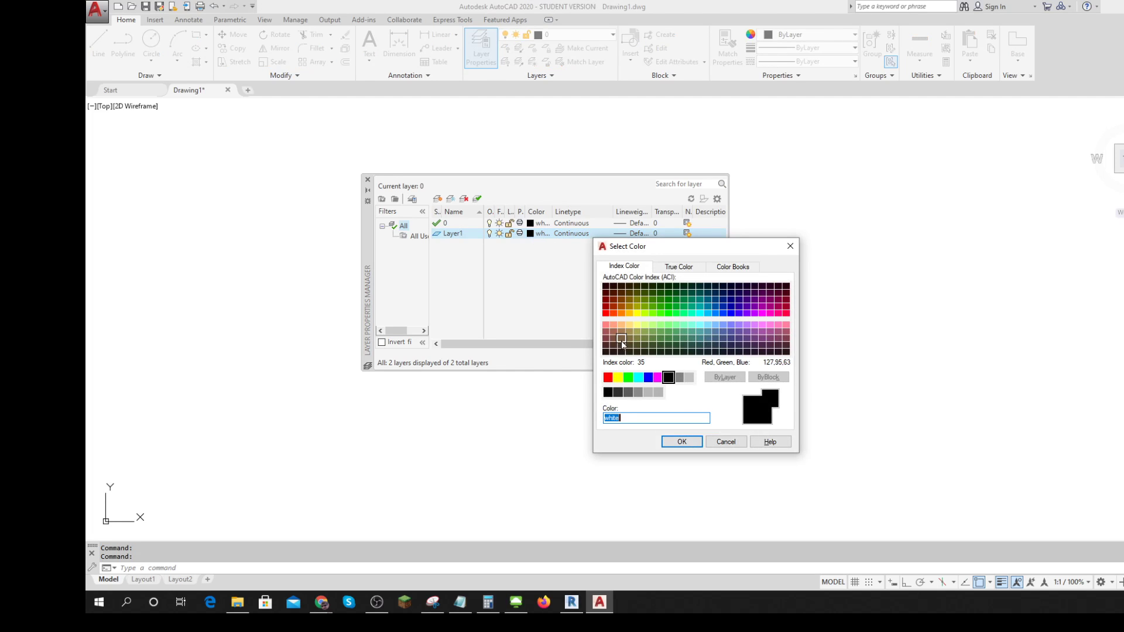
click(650, 379)
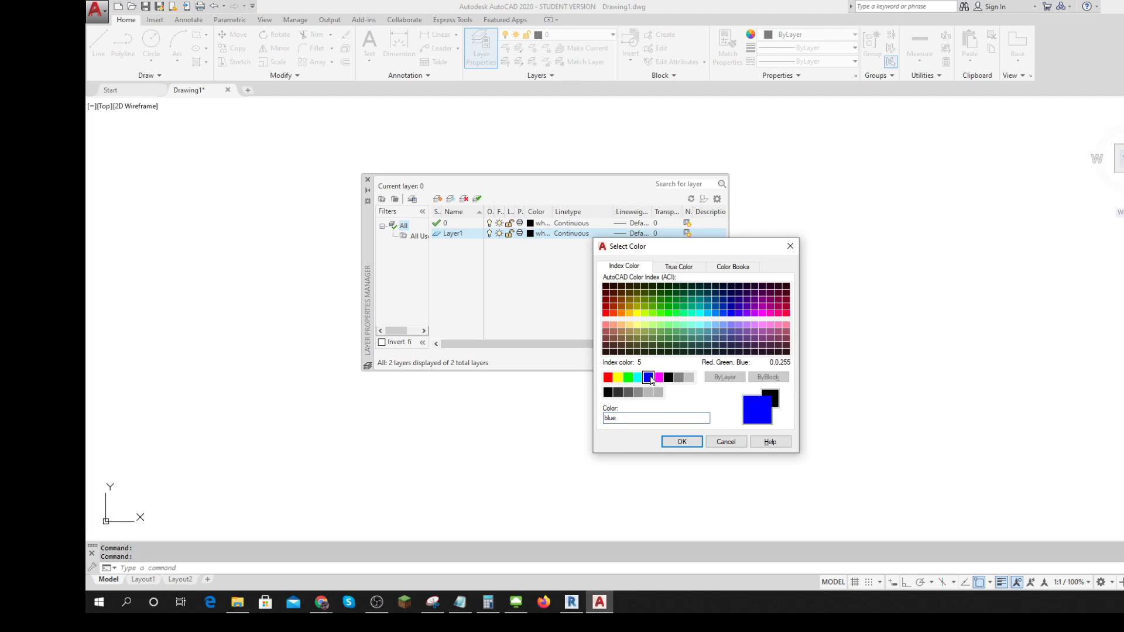
click(682, 442)
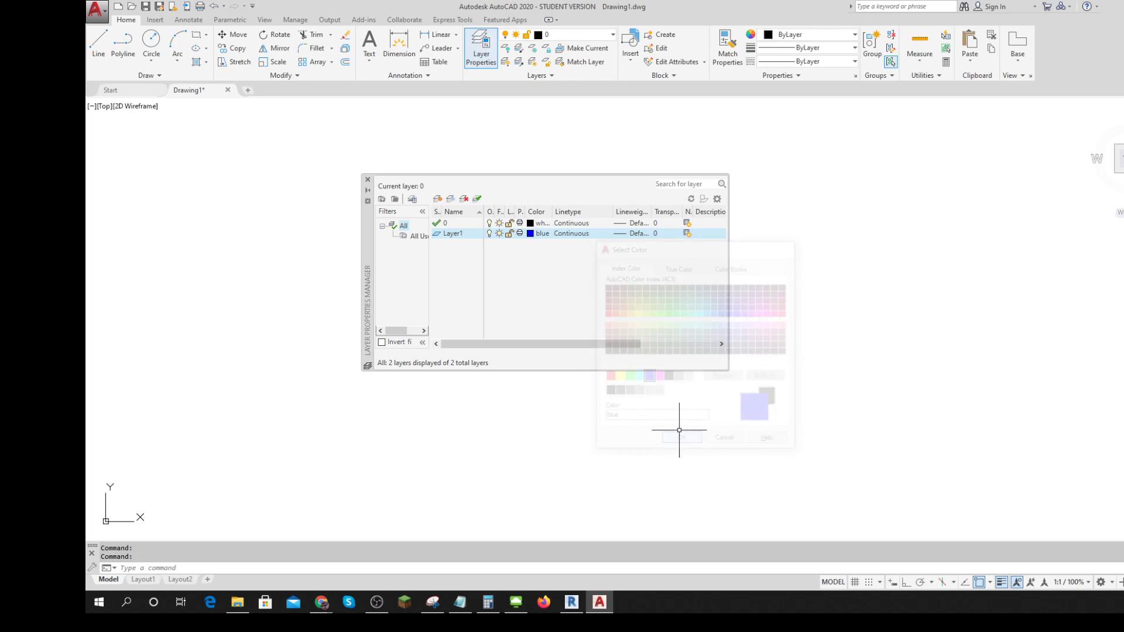
Load the CENTER2 linetype from acad.lin and assign it to Layer1.
click(568, 239)
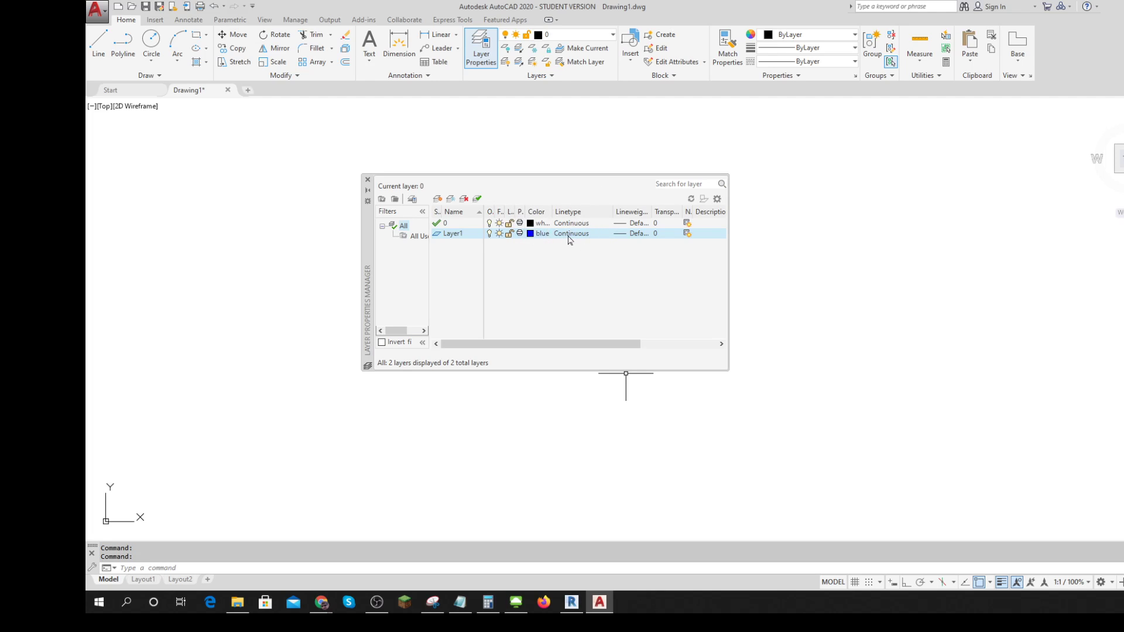
key(ctrl)
key(ctrl)
key(ctrl)
key(ctrl)
key(ctrl)
key(ctrl)
key(ctrl)
key(ctrl)
key(ctrl)
key(ctrl)
key(ctrl)
click(571, 237)
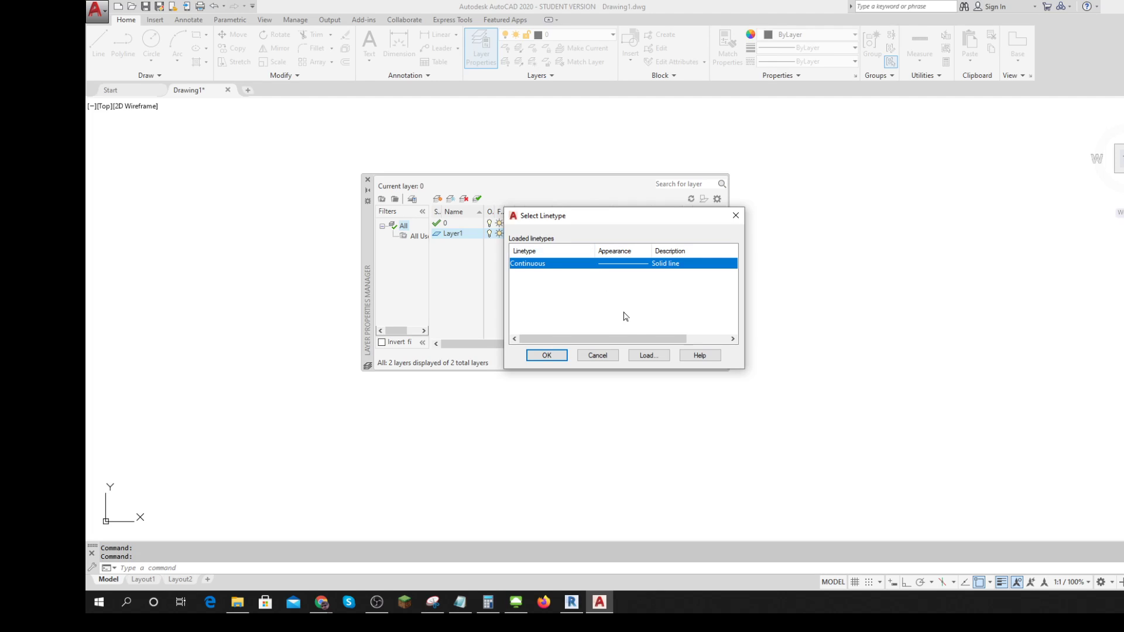
key(ctrl)
key(ctrl)
key(ctrl)
key(ctrl)
click(649, 355)
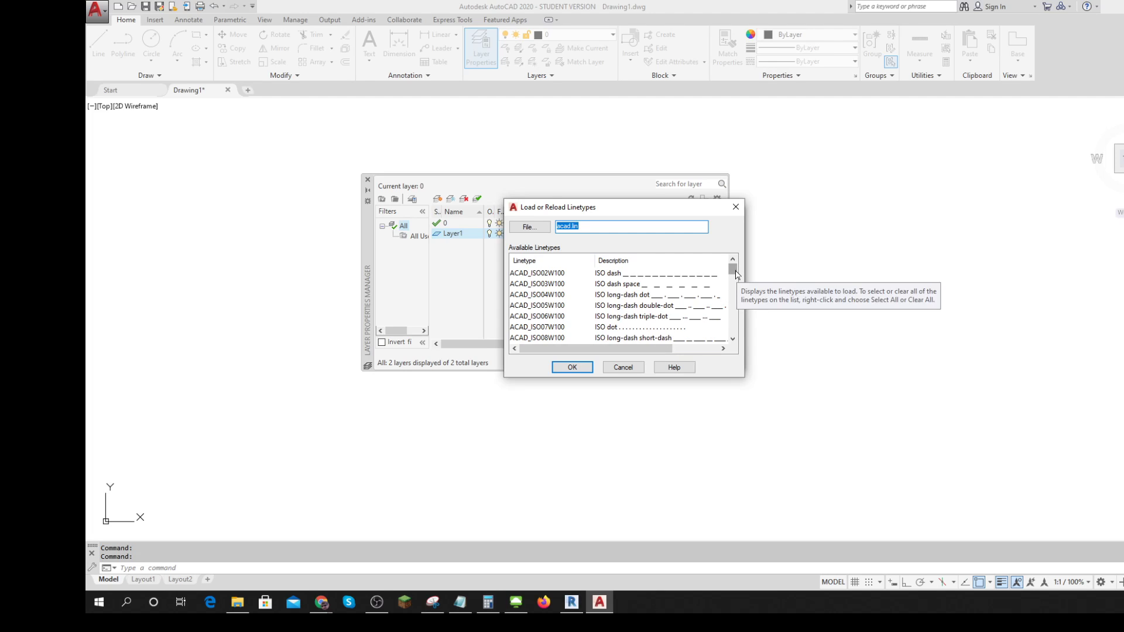
scroll(737, 277, down, 1)
drag(737, 275, 740, 295)
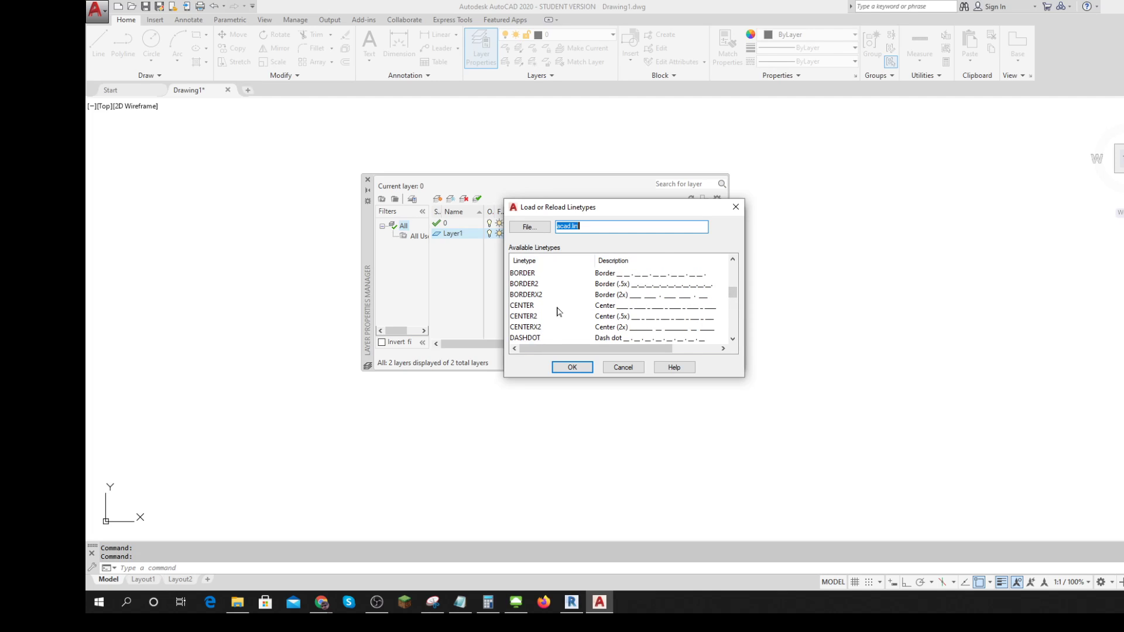
click(525, 318)
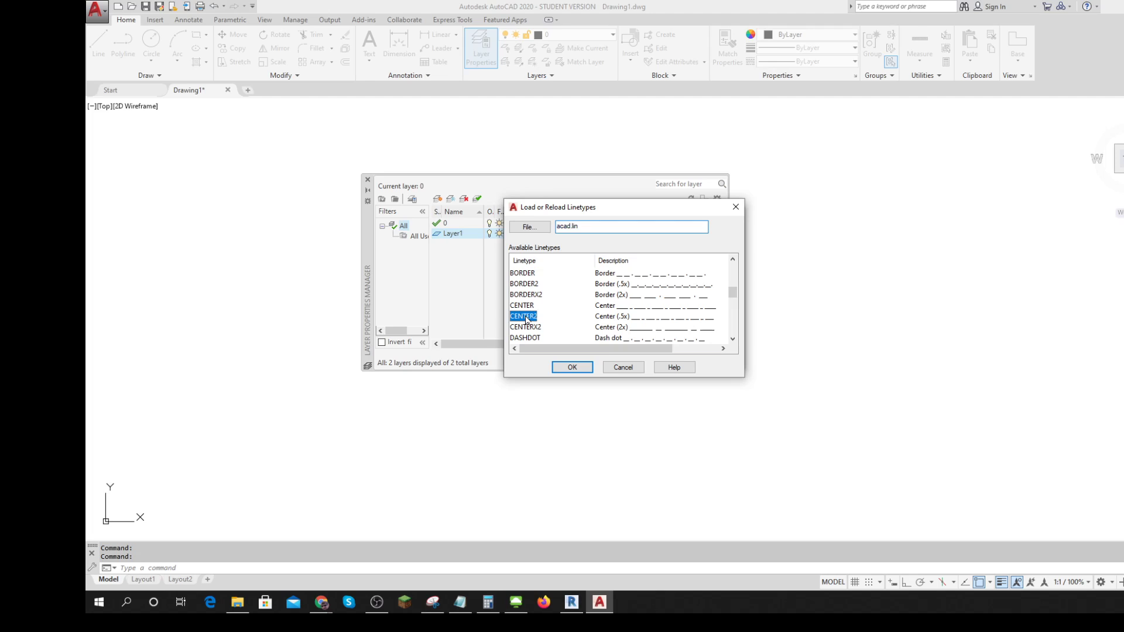
click(572, 367)
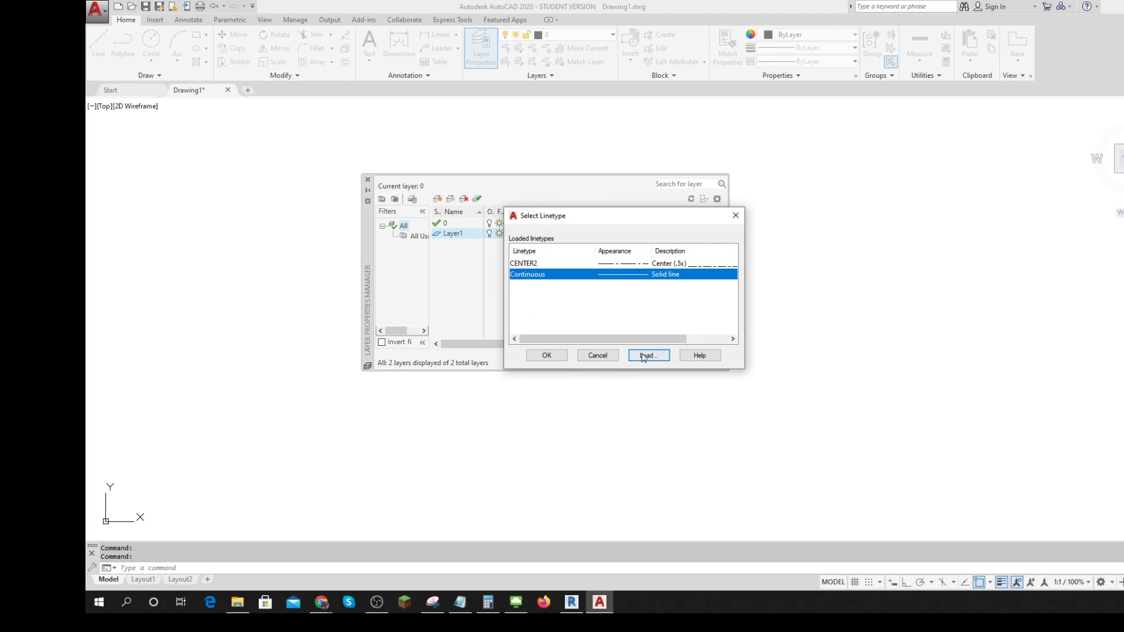
click(534, 265)
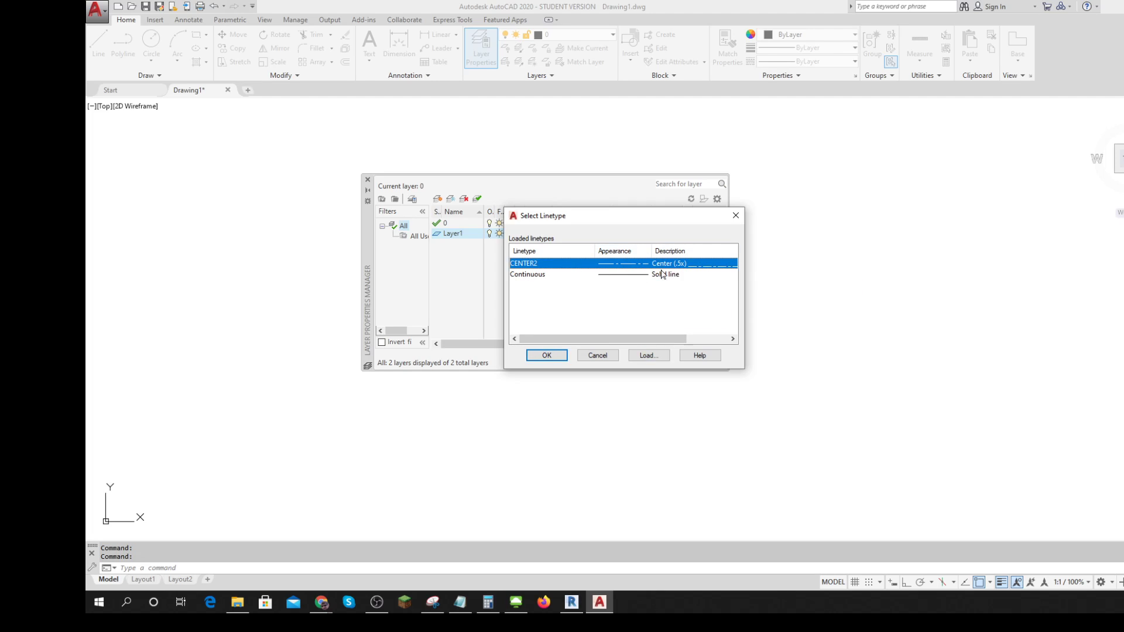
click(546, 356)
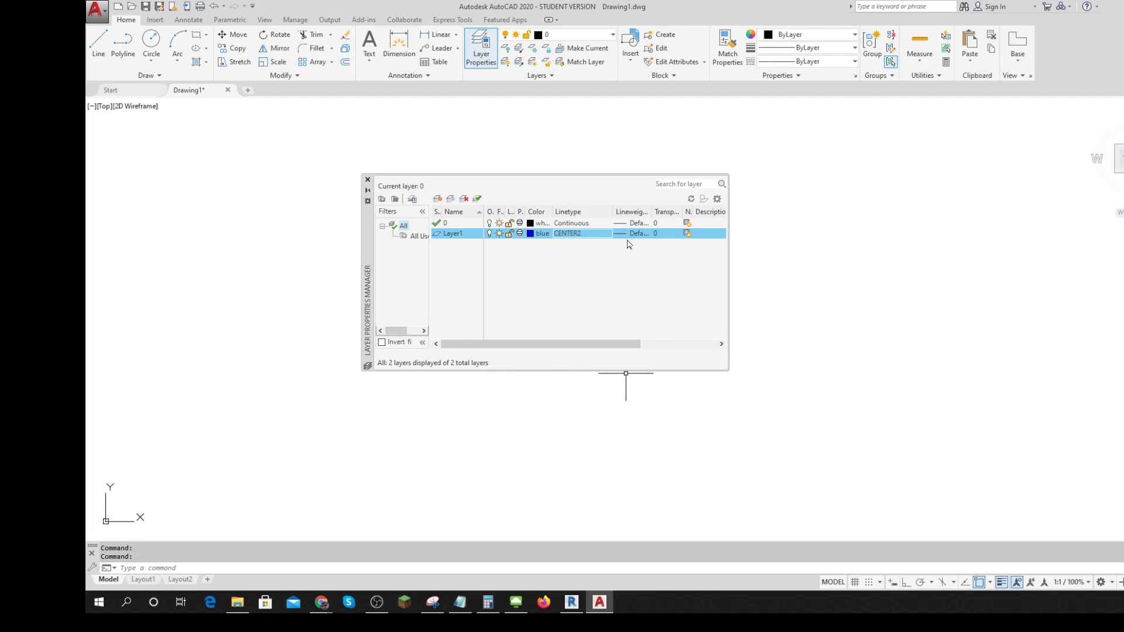
Set the lineweight of Layer1 to 0.028".
key(ctrl)
key(ctrl)
key(ctrl)
key(ctrl)
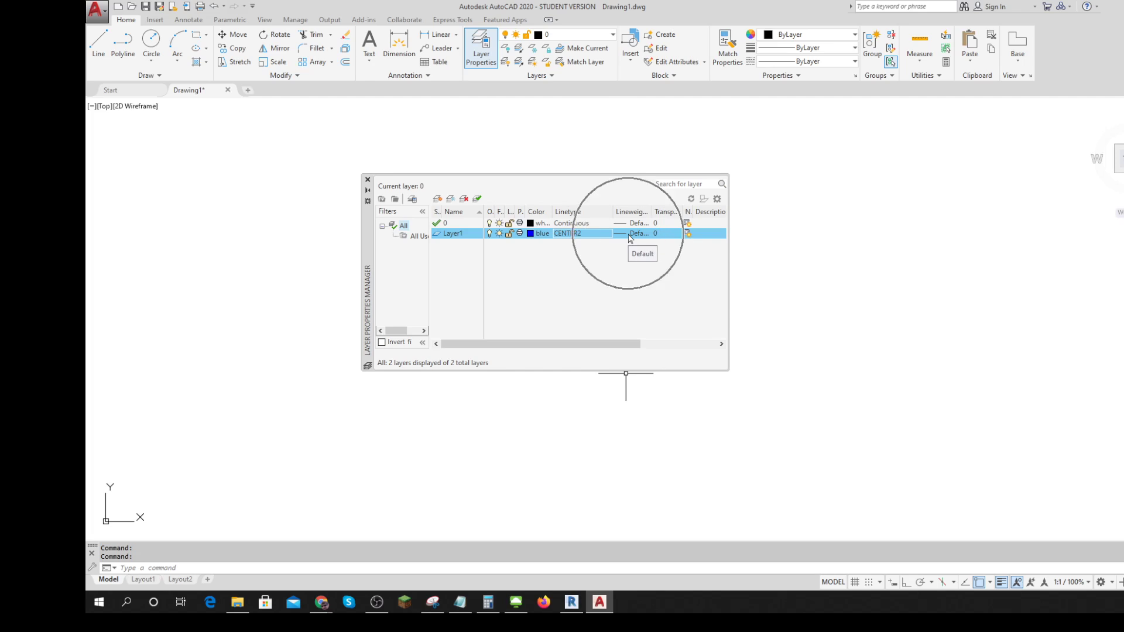
key(ctrl)
key(ctrl)
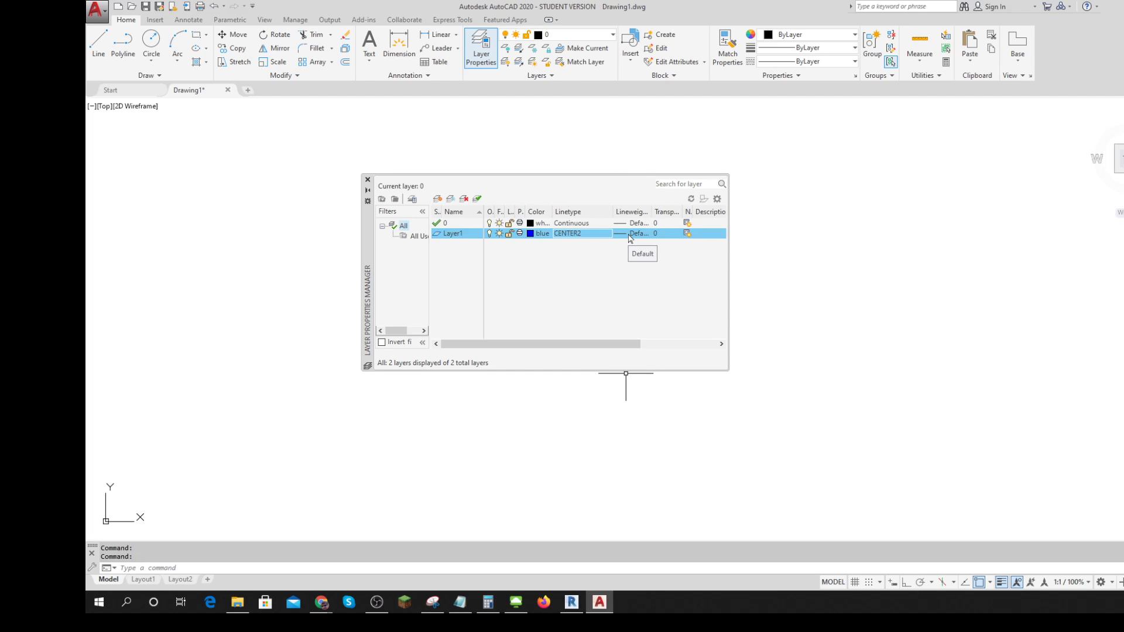
key(ctrl)
key(ctrl)
click(630, 234)
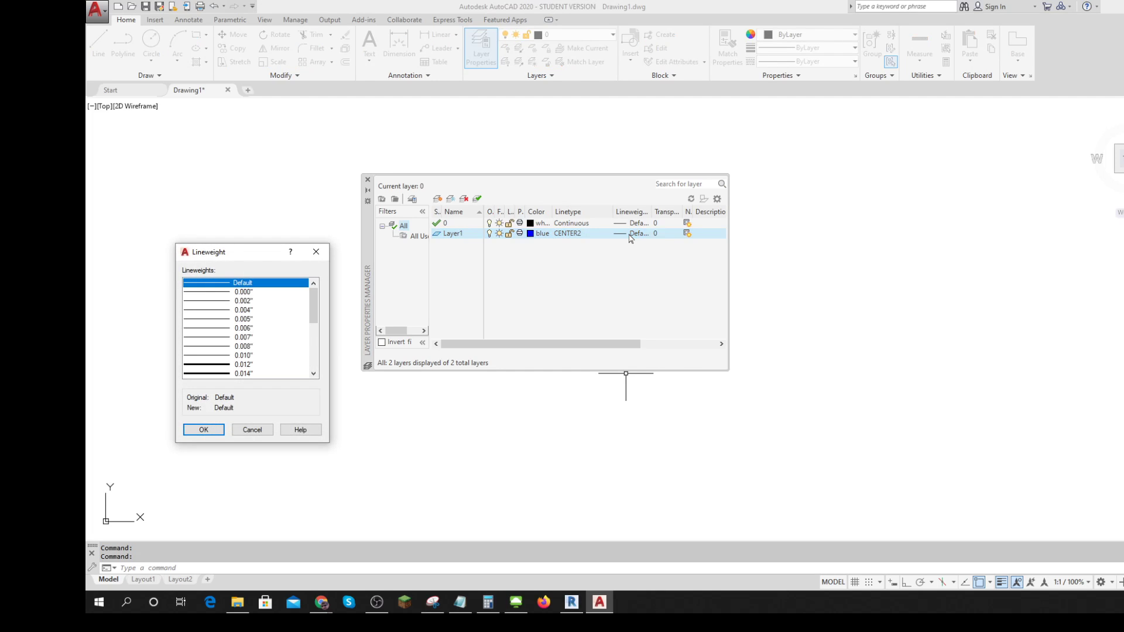
drag(320, 311, 321, 329)
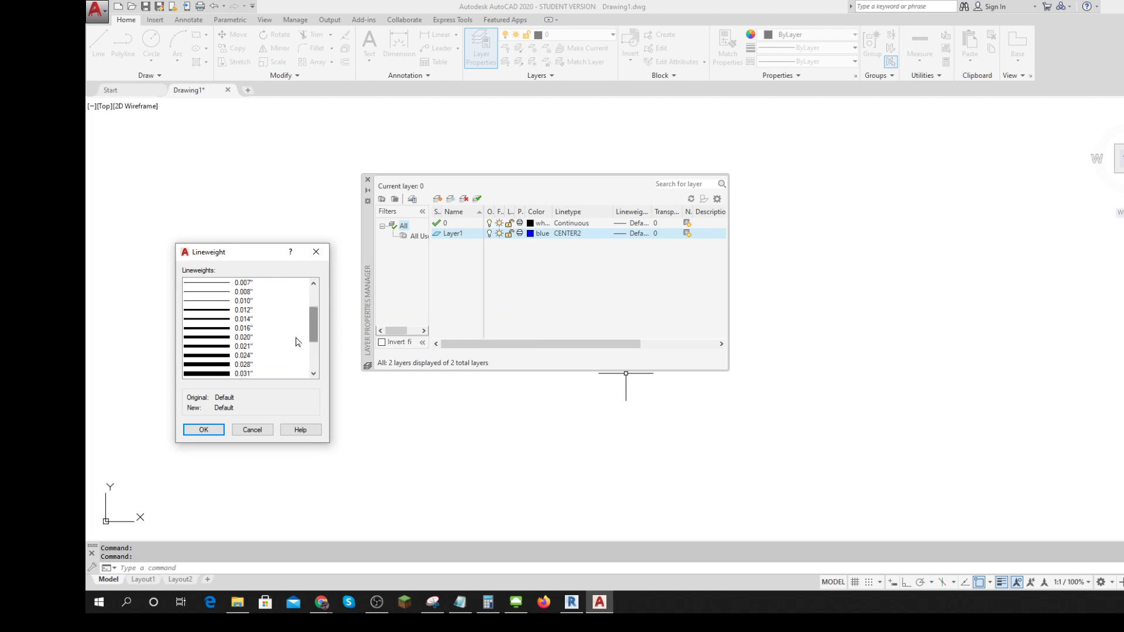
click(217, 367)
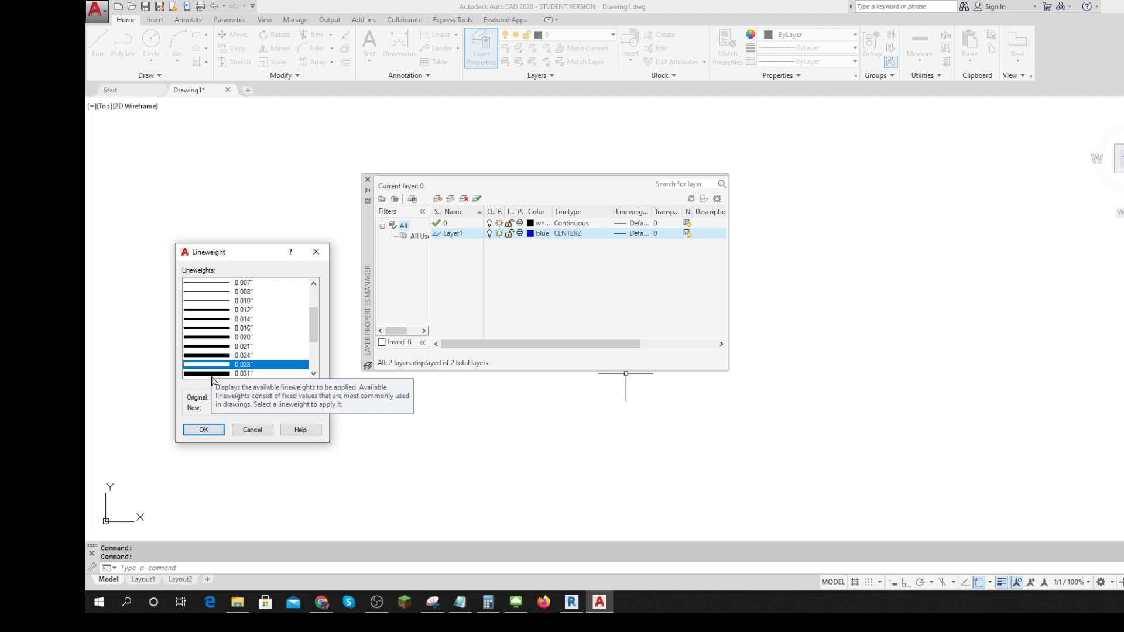
click(207, 430)
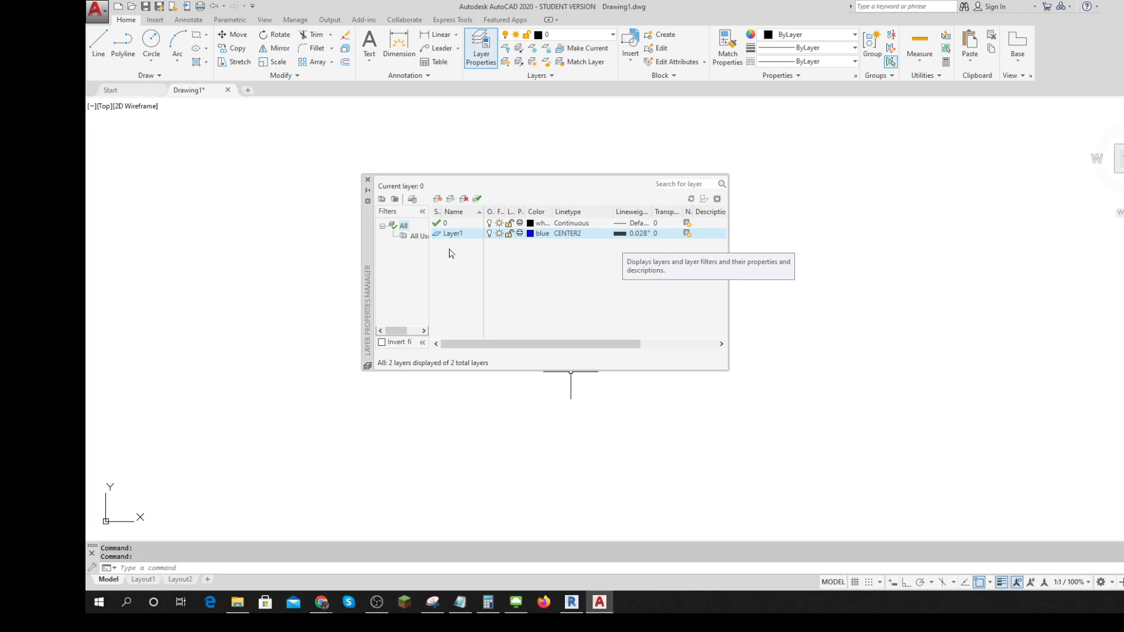
Close the layer manager and make Layer1 the current layer.
click(368, 181)
click(613, 35)
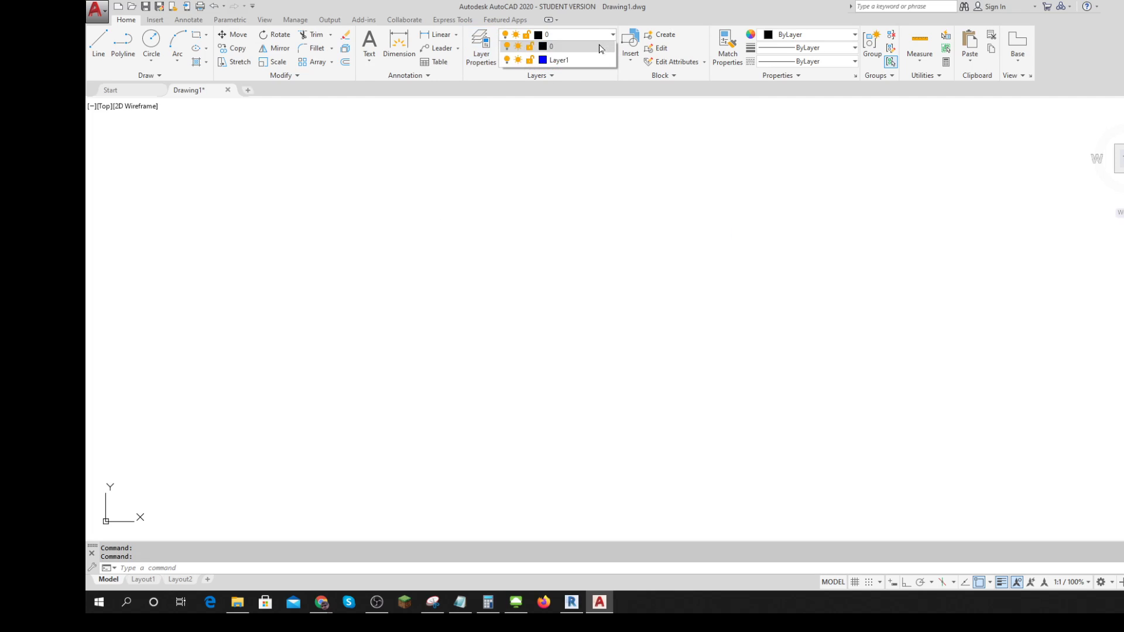
click(559, 60)
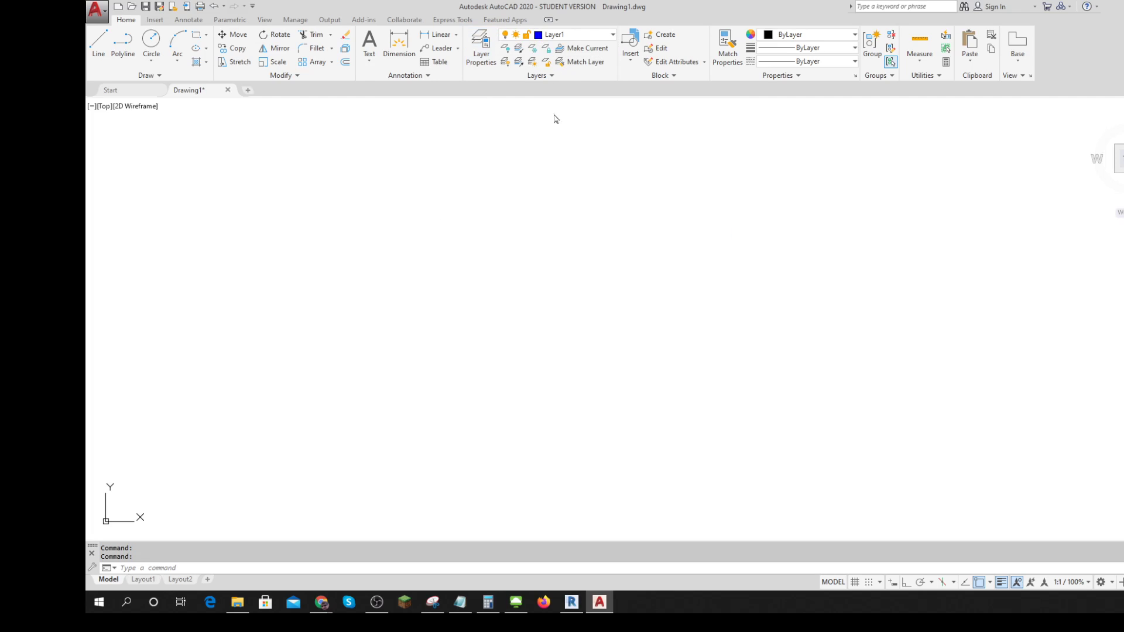
Turn off lineweight display and, with ortho mode on, draw a single horizontal line on Layer1 across the middle of the drawing area.
click(100, 48)
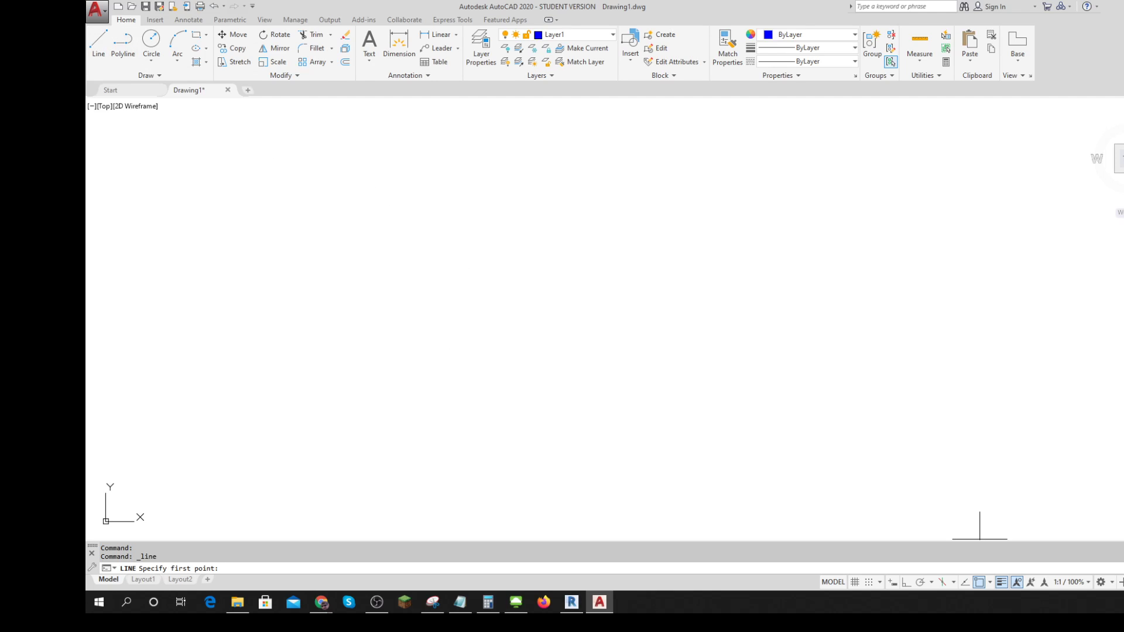
click(1003, 584)
click(415, 290)
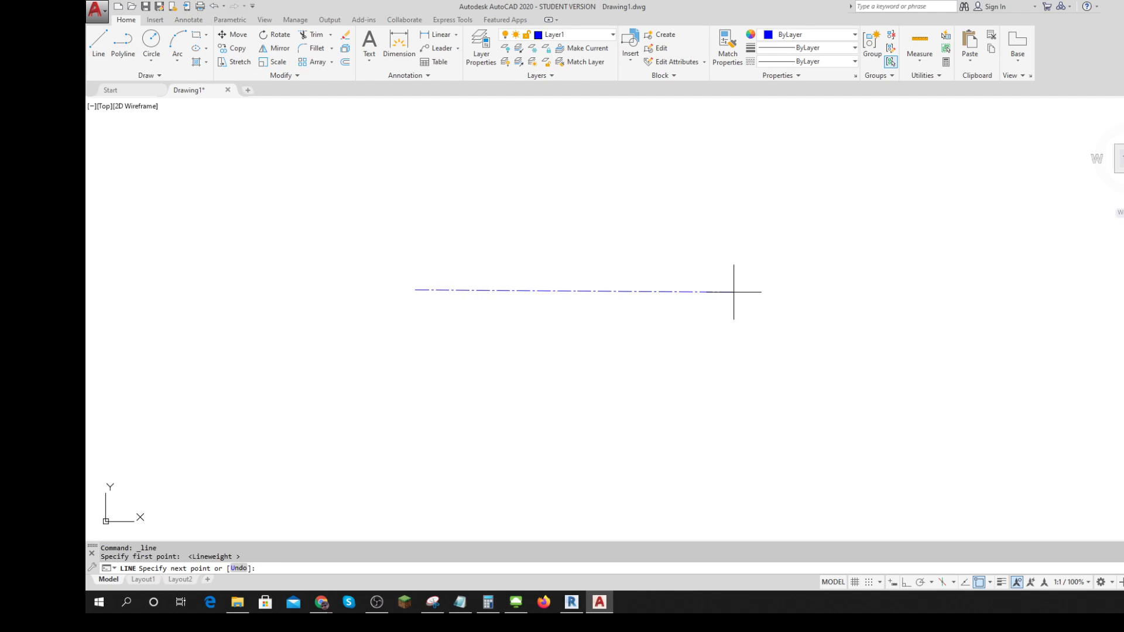
key(F8)
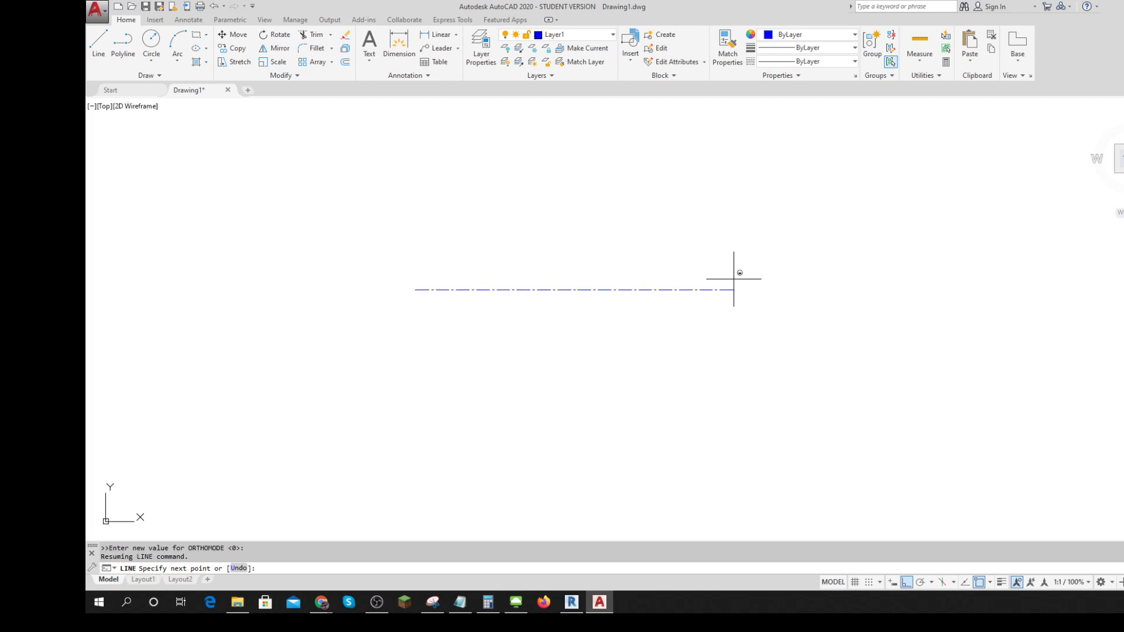
click(734, 279)
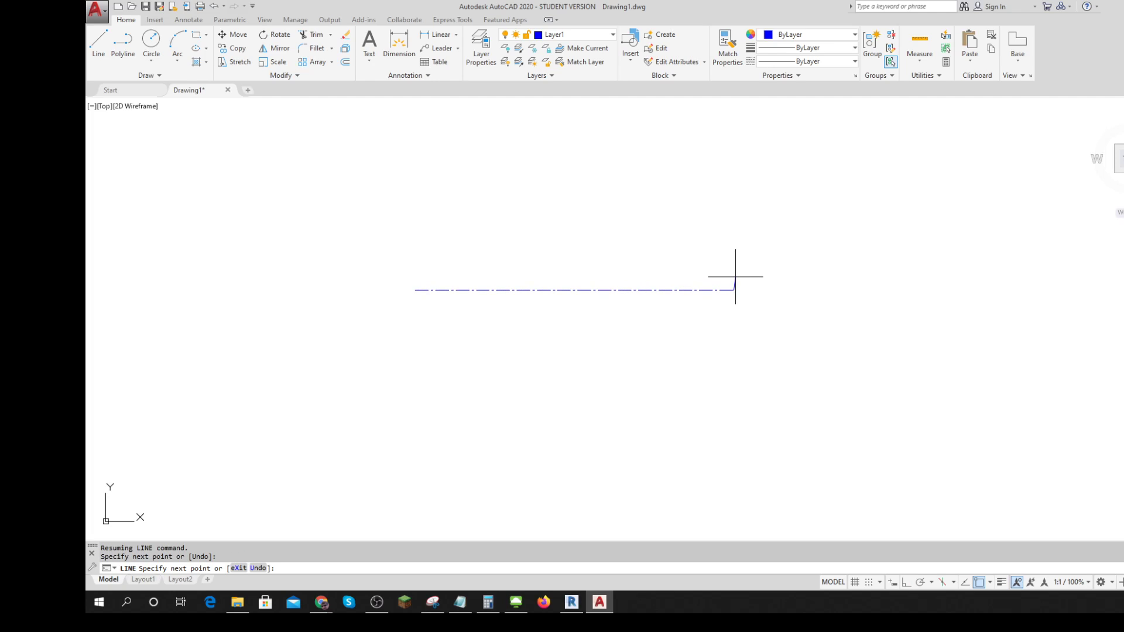
key(Return)
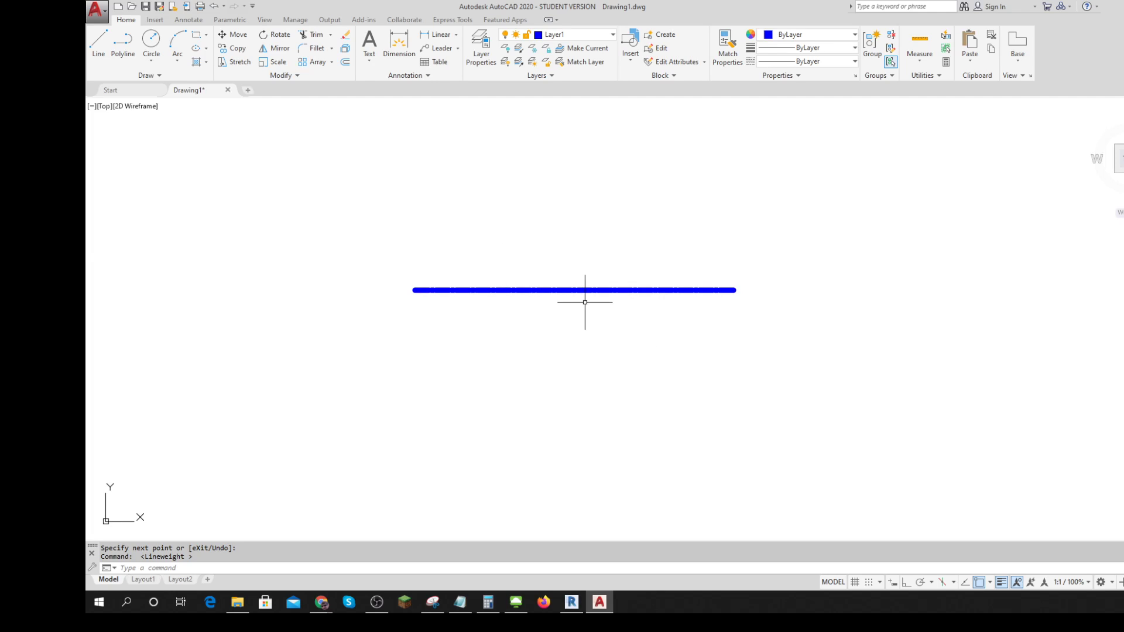
Inspect the blue line's dash pattern up close, and set the lineweight of Layer1 to 0.014" in the layer manager.
scroll(585, 302, up, 5)
scroll(595, 304, up, 2)
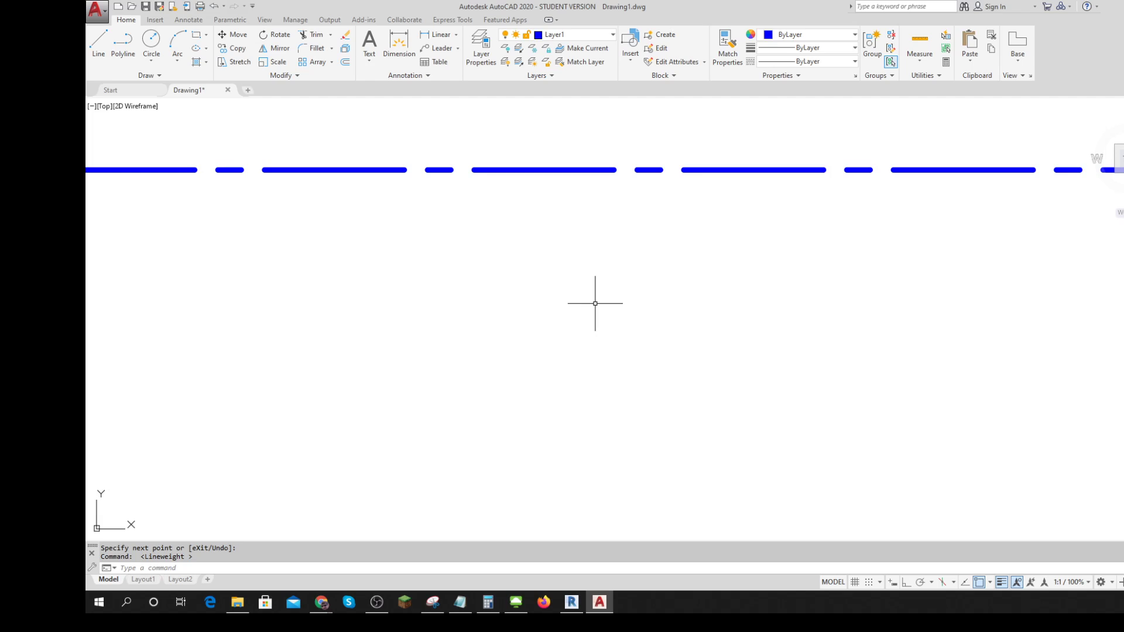
scroll(605, 352, down, 6)
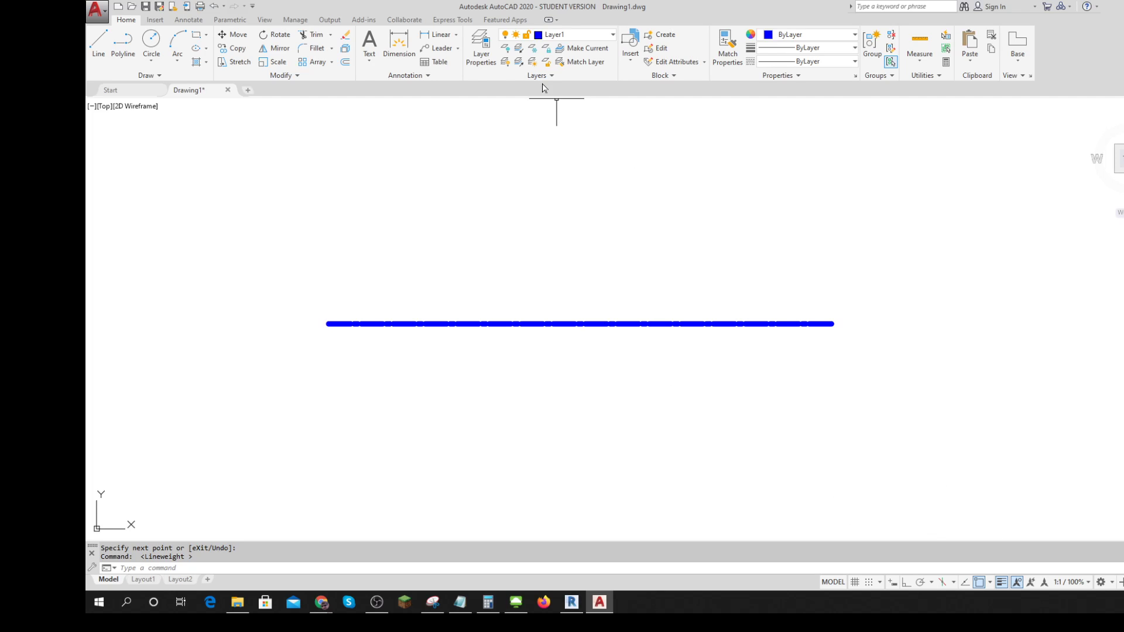
click(481, 40)
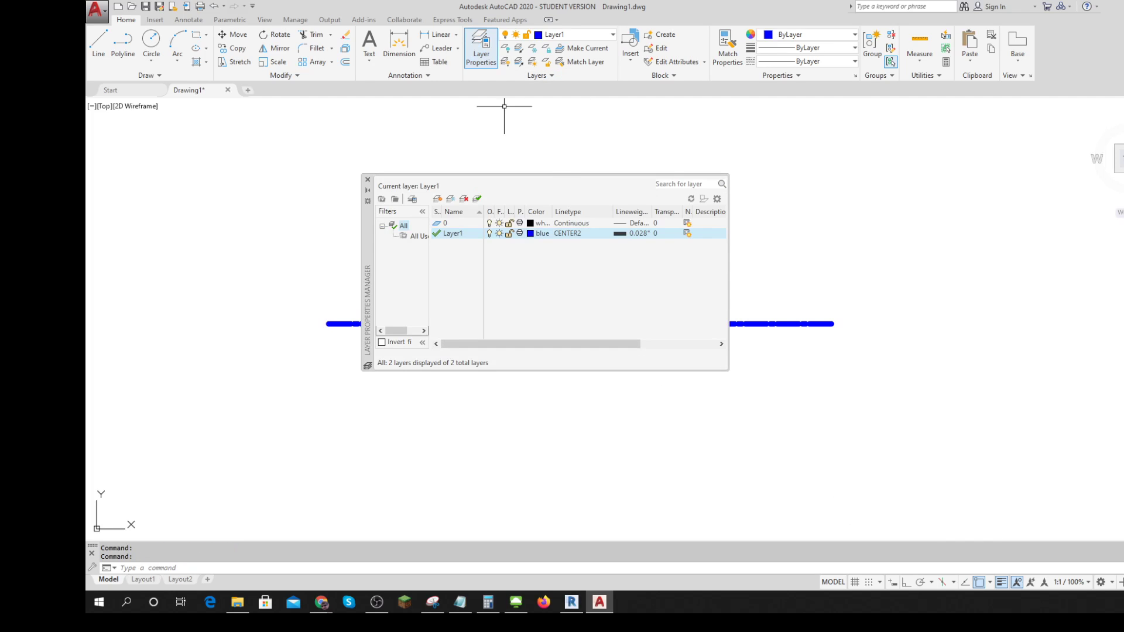
click(625, 234)
click(245, 329)
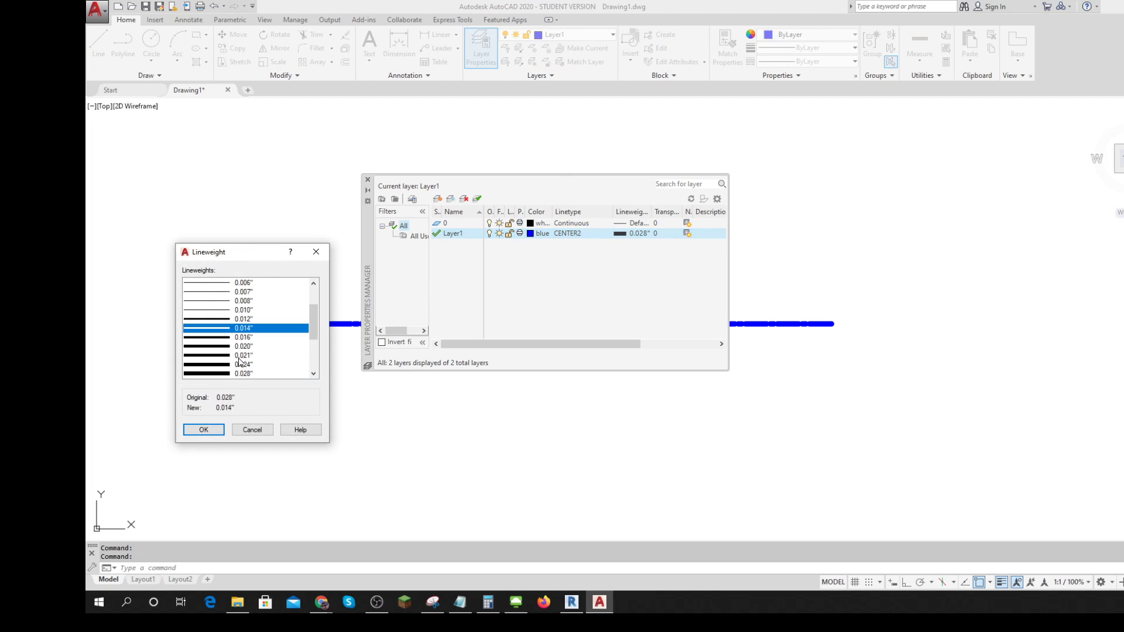
click(203, 430)
click(517, 438)
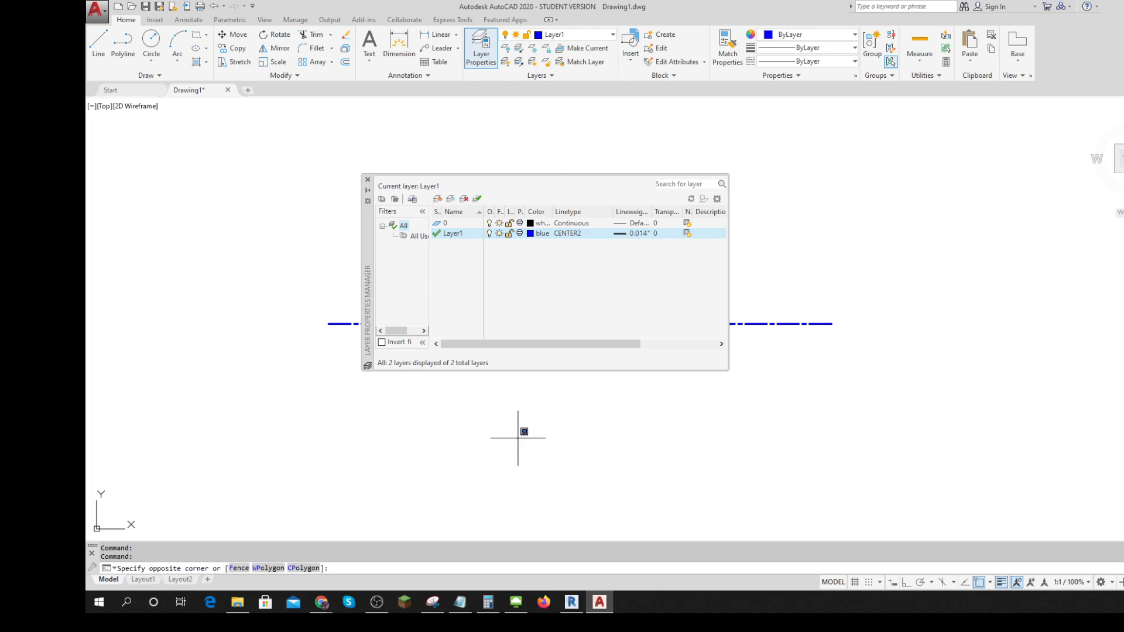
click(368, 180)
click(422, 394)
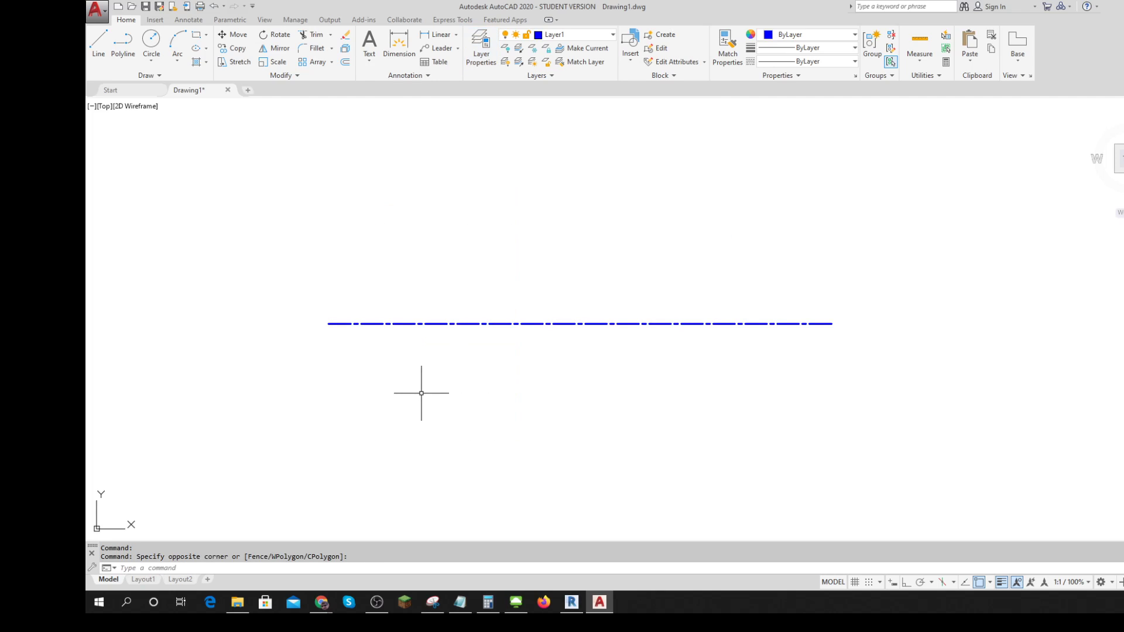
key(Escape)
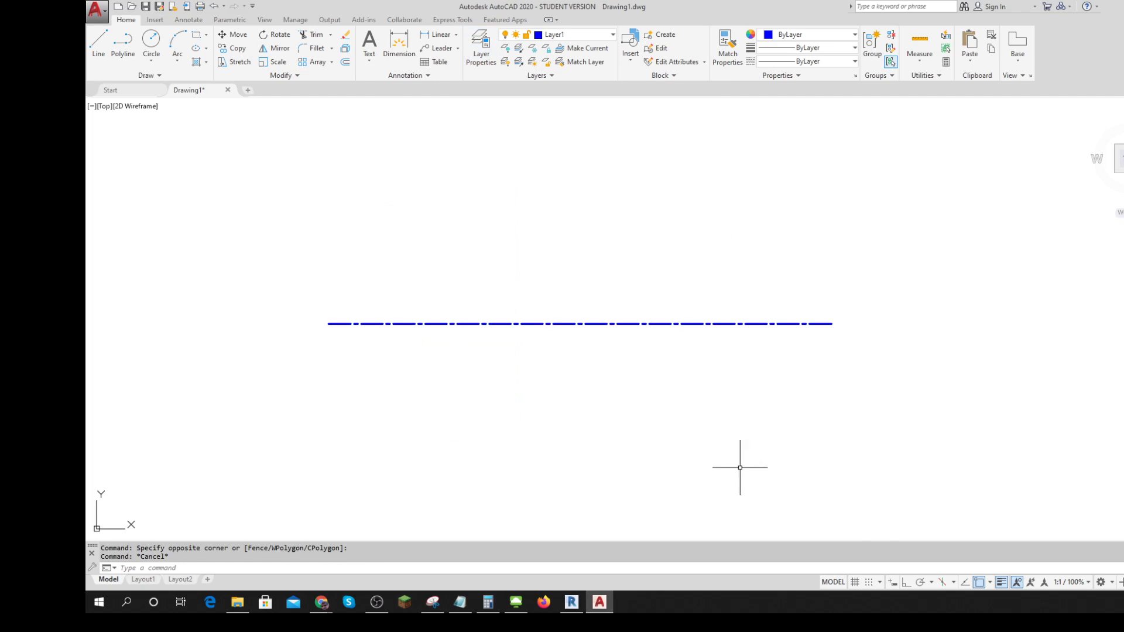
Toggle the lineweight display on and off several times to compare the line's thickness, leaving it off.
click(1000, 583)
click(1000, 582)
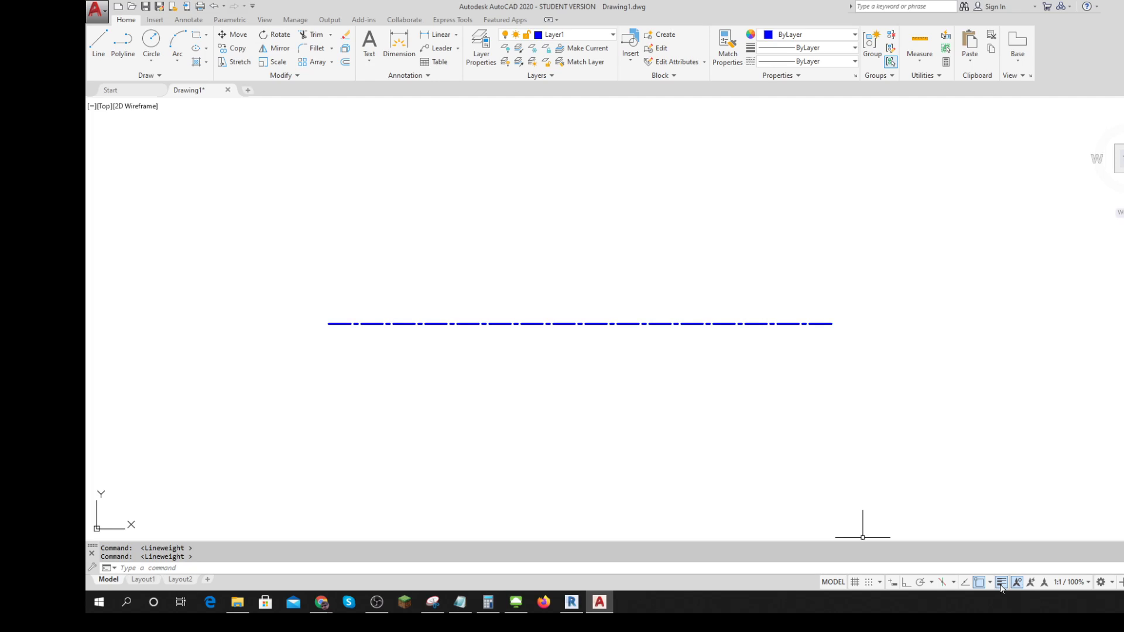
click(1001, 583)
click(1000, 583)
click(1000, 584)
click(1000, 584)
click(1000, 584)
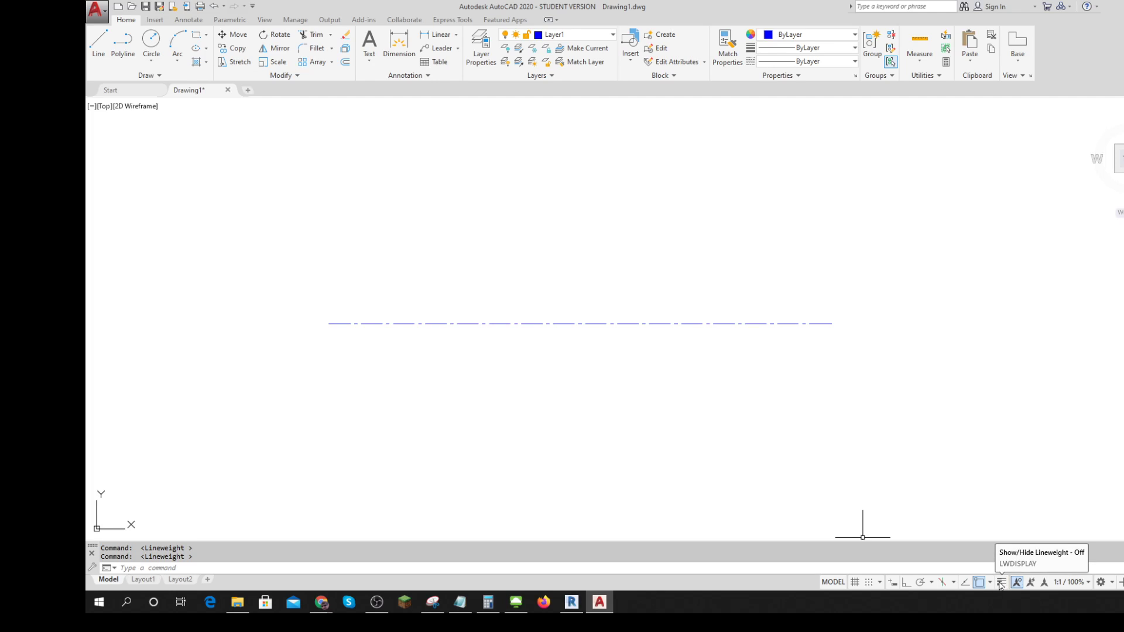
Review the layers available in the drawing and keep Layer1 as the current layer.
key(ctrl)
key(ctrl)
key(ctrl)
key(ctrl)
key(ctrl)
key(ctrl)
key(ctrl)
key(ctrl)
key(ctrl)
key(ctrl)
key(ctrl)
key(ctrl)
key(ctrl)
click(613, 36)
key(ctrl)
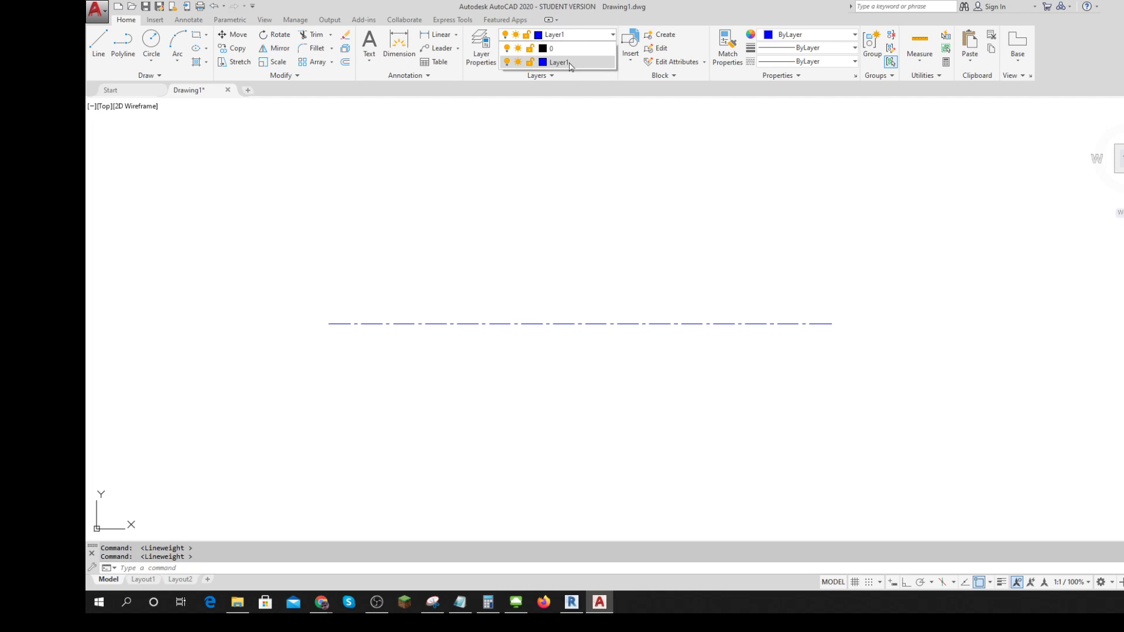
key(ctrl)
key(ctrl)
key(ctrl)
click(585, 132)
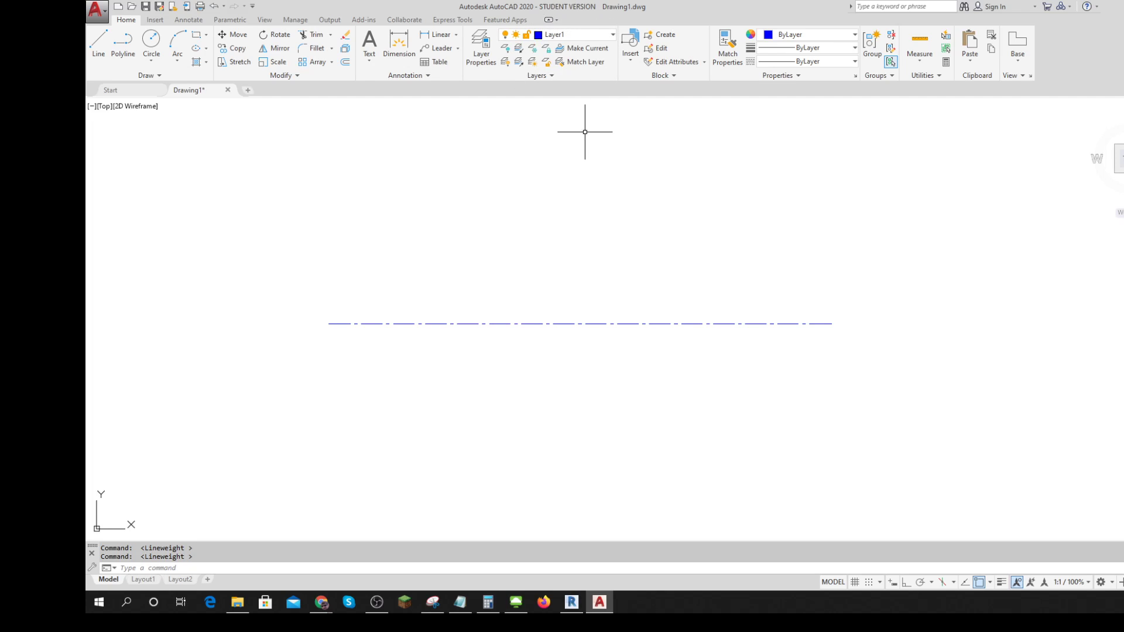
Open the layer manager and review the lineweight, linetype and colour settings of Layer1.
click(481, 48)
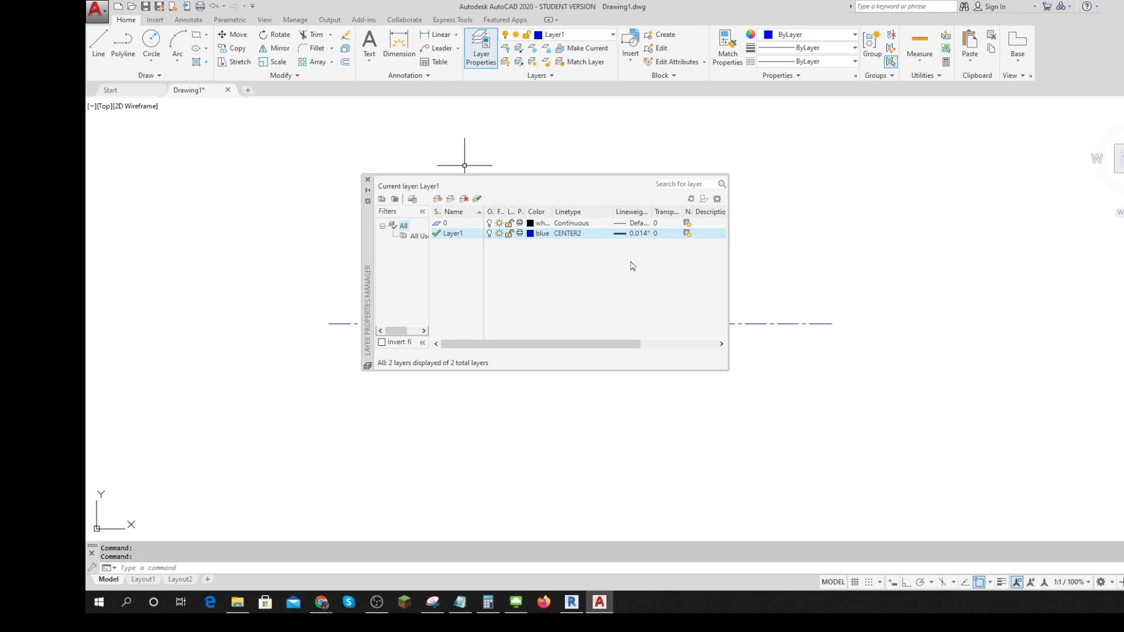
key(ctrl)
key(ctrl)
key(ctrl)
key(ctrl)
key(ctrl)
key(ctrl)
key(ctrl)
key(ctrl)
key(ctrl)
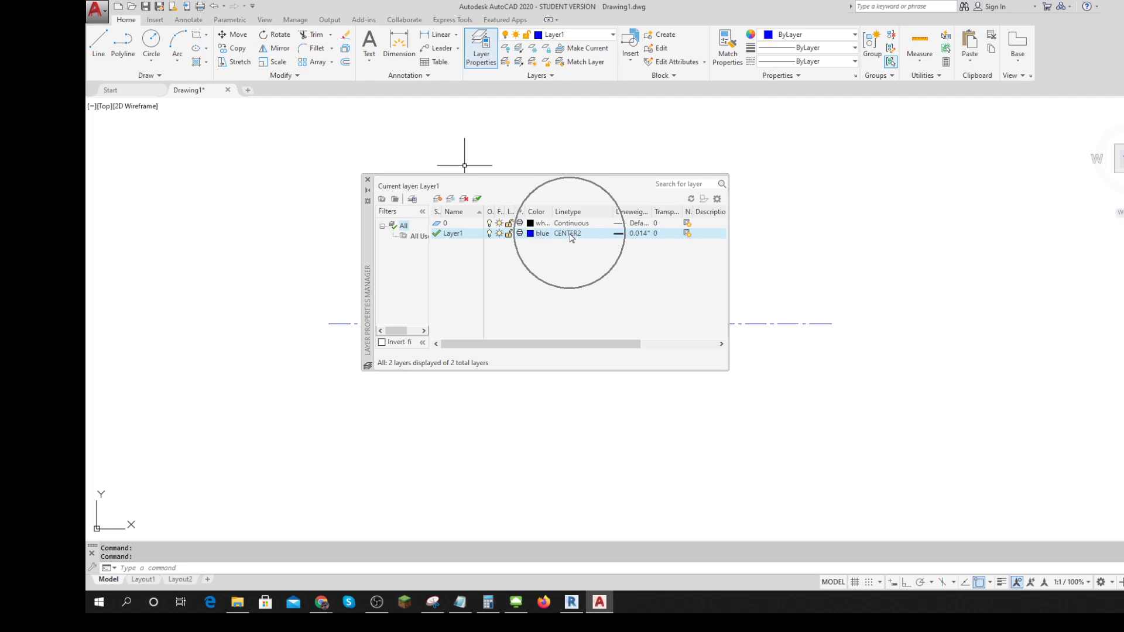
key(ctrl)
key(ctrl)
key(ctrl)
key(ctrl)
key(ctrl)
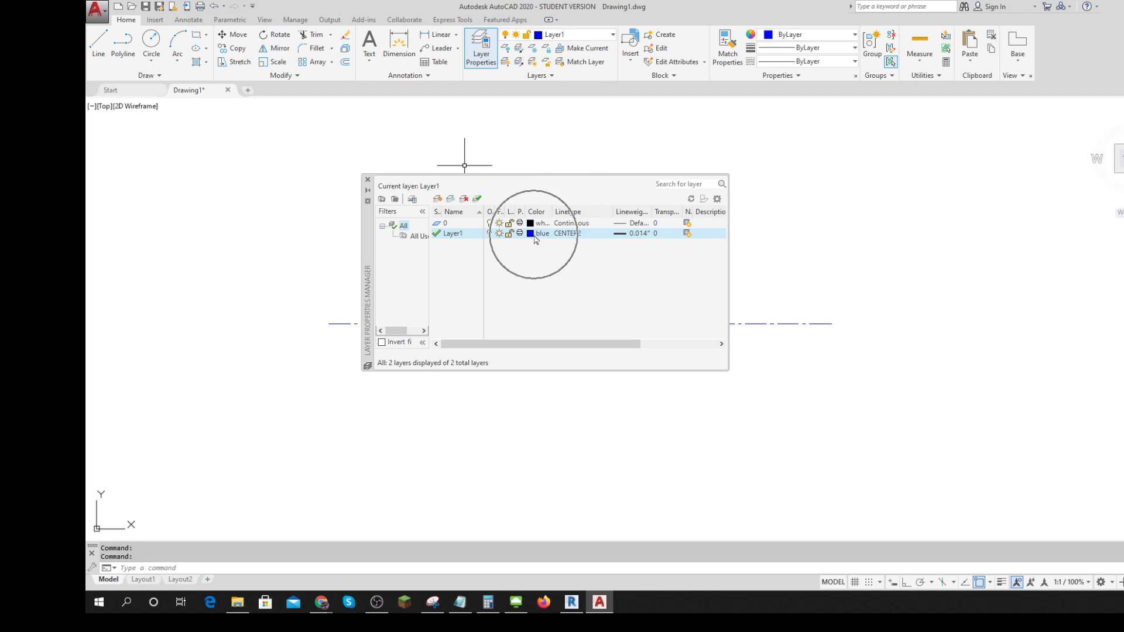
key(ctrl)
key(ctrl)
key(ctrl)
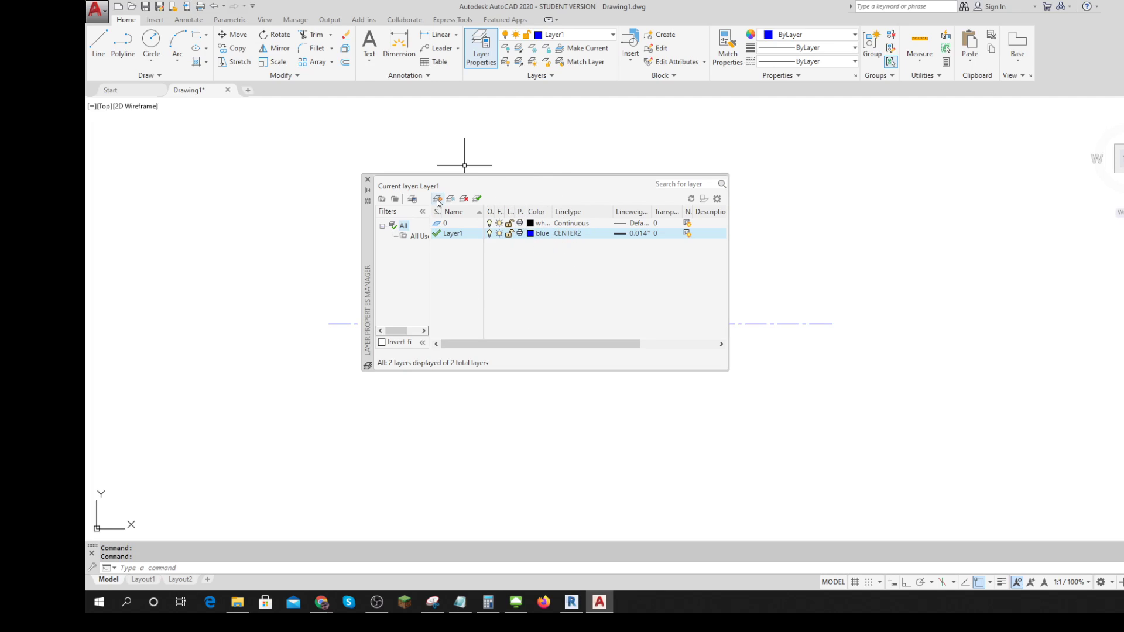
key(ctrl)
key(ctrl)
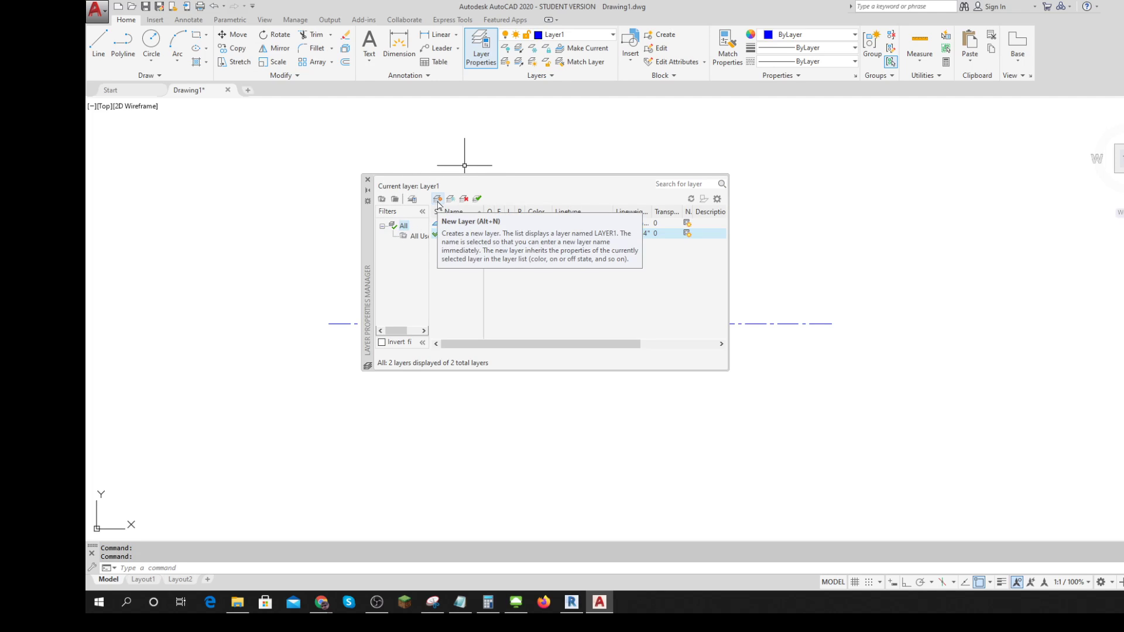
Create a new layer based on Layer1 and set its colour to red.
click(438, 202)
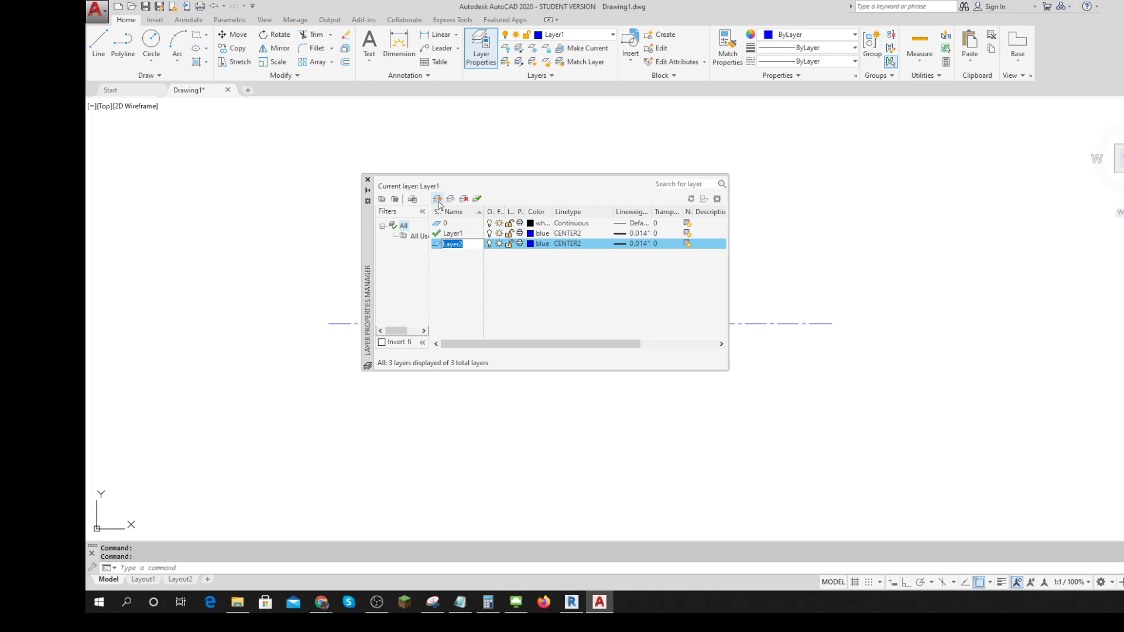
click(539, 245)
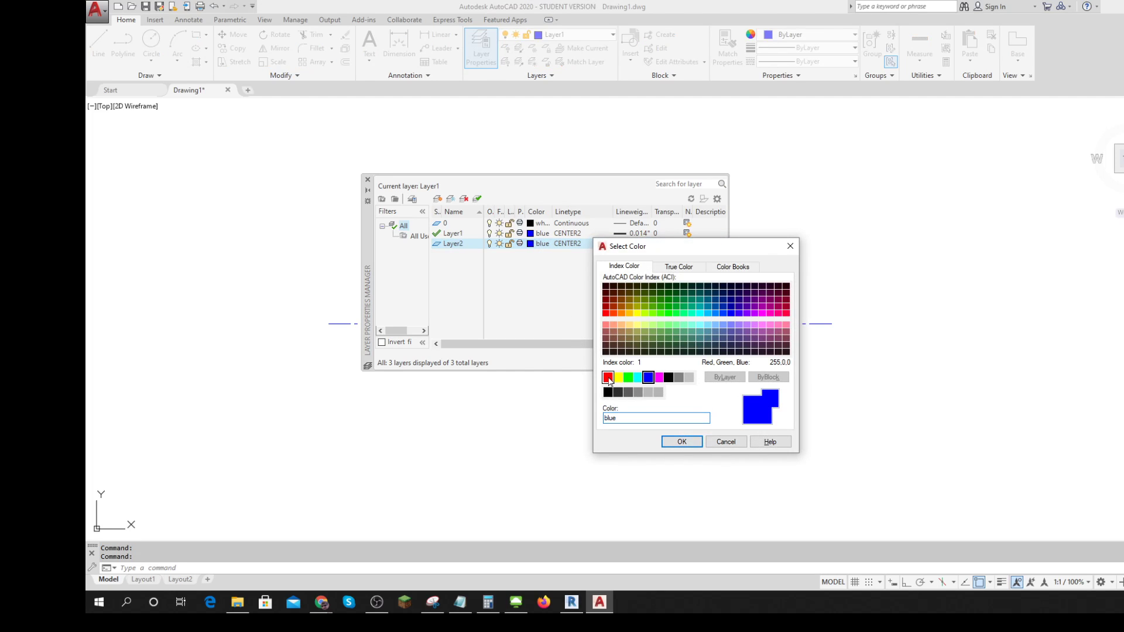
click(608, 377)
click(682, 442)
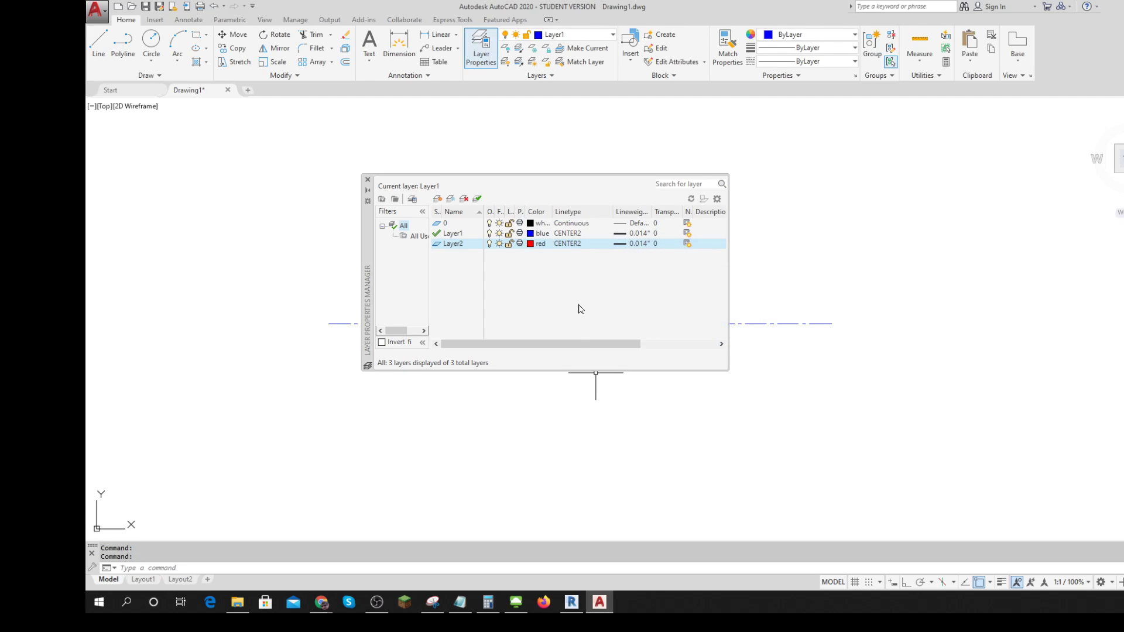
Load the BORDER2 linetype from acad.lin and assign it to Layer2.
click(568, 244)
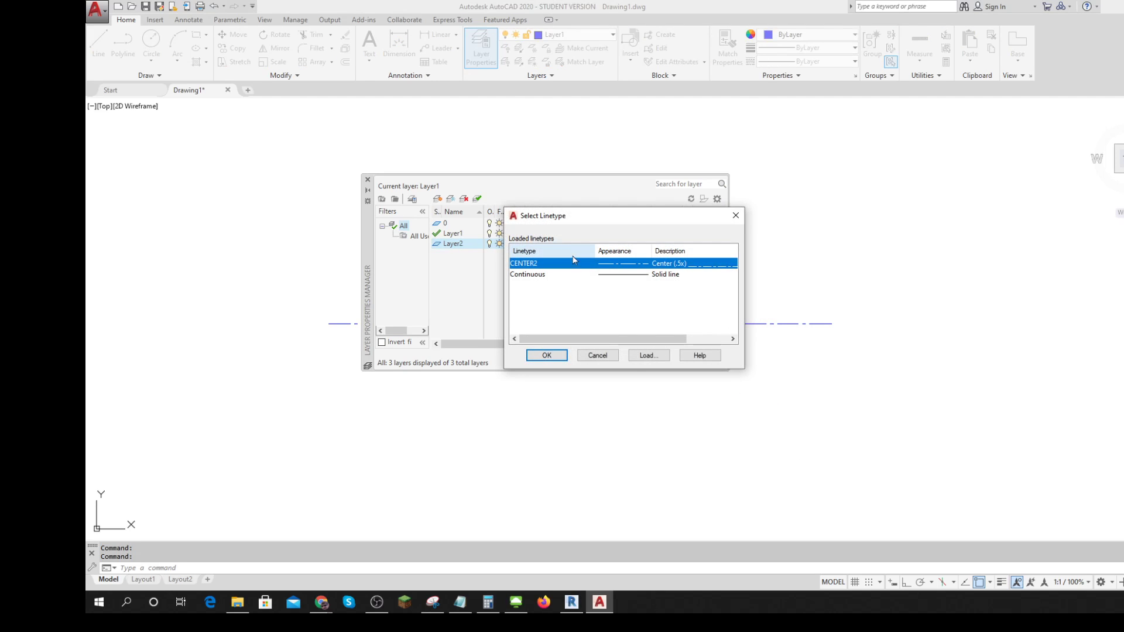
click(649, 356)
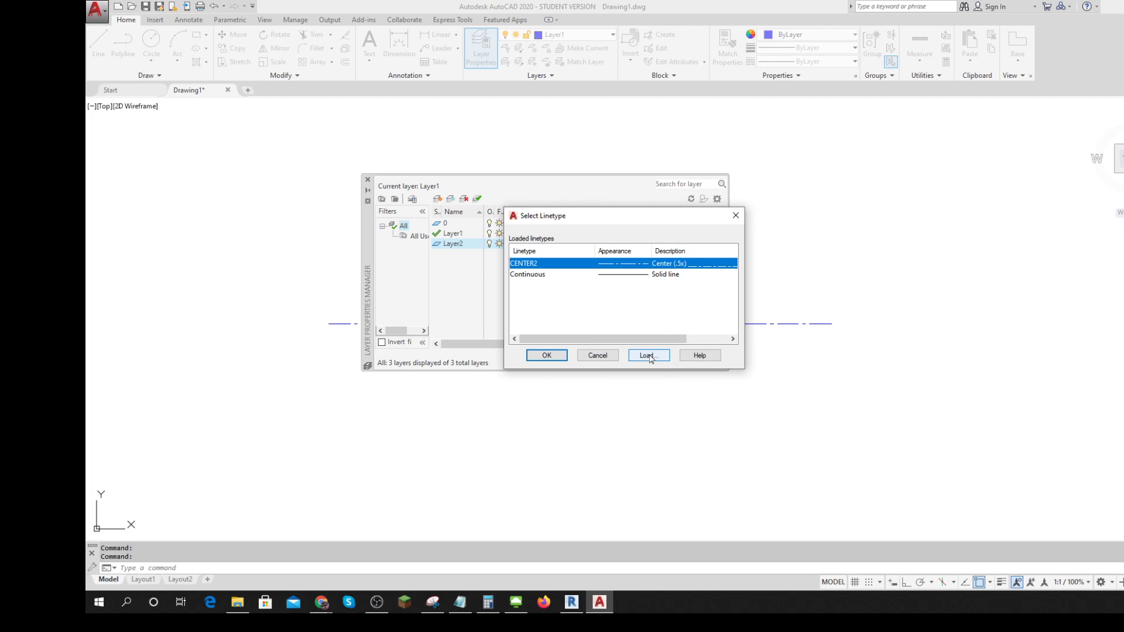
click(649, 358)
scroll(652, 302, down, 2)
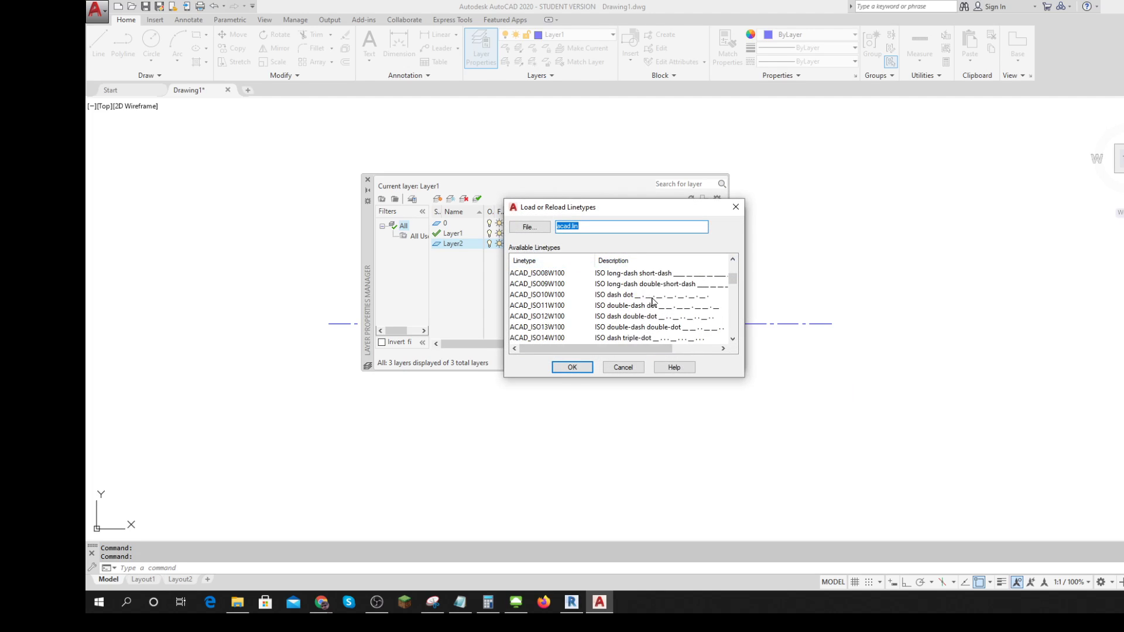
scroll(653, 302, down, 2)
click(524, 316)
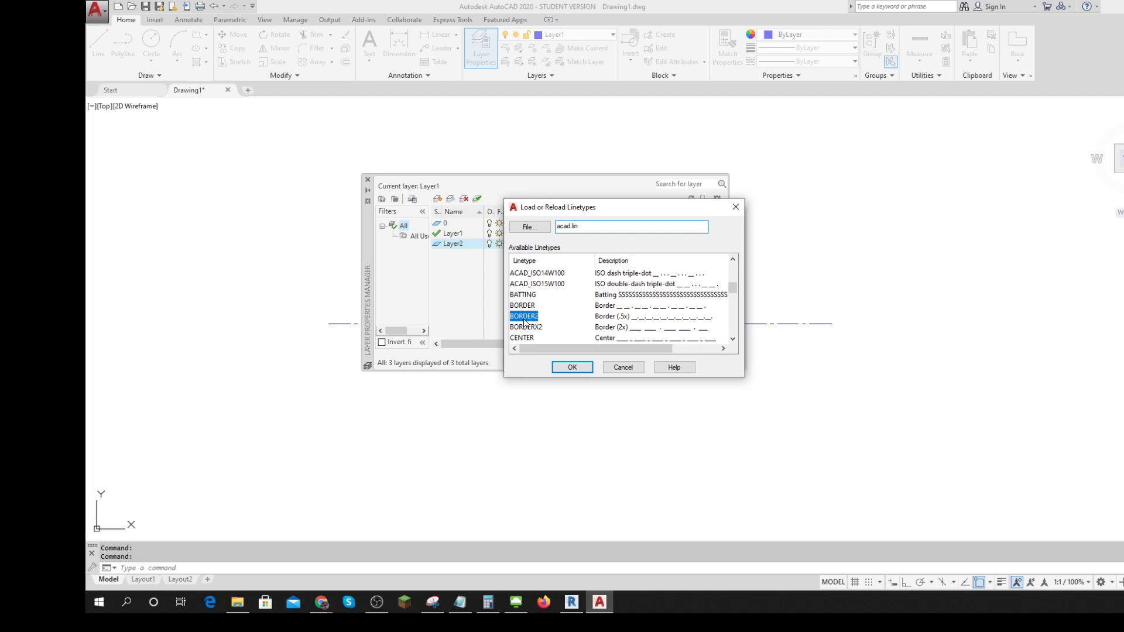
click(572, 367)
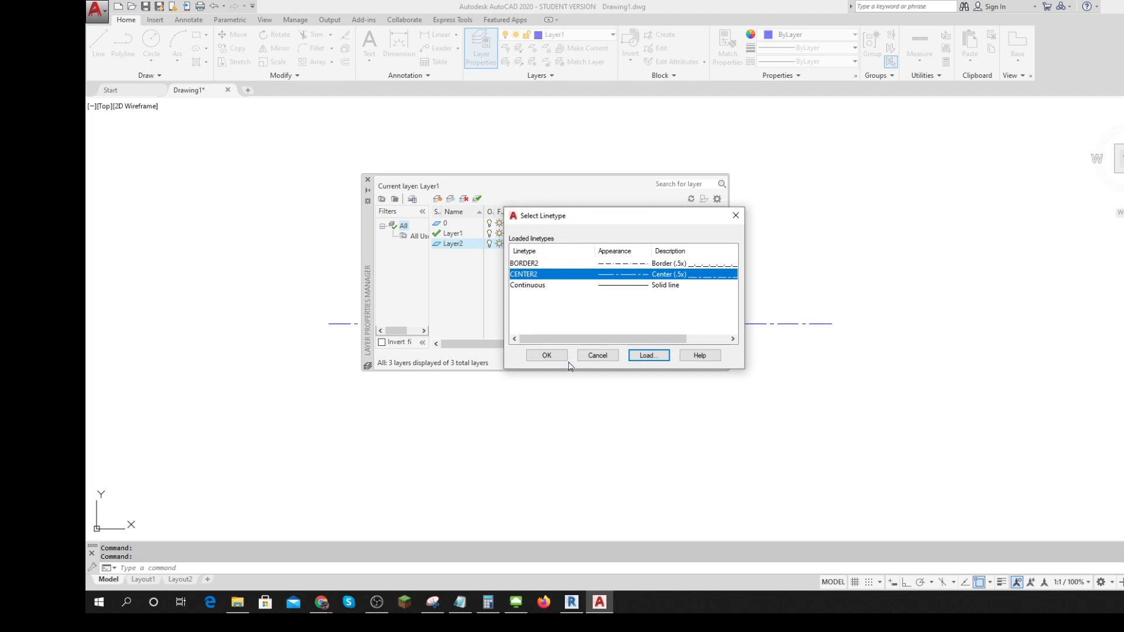
click(545, 265)
click(547, 356)
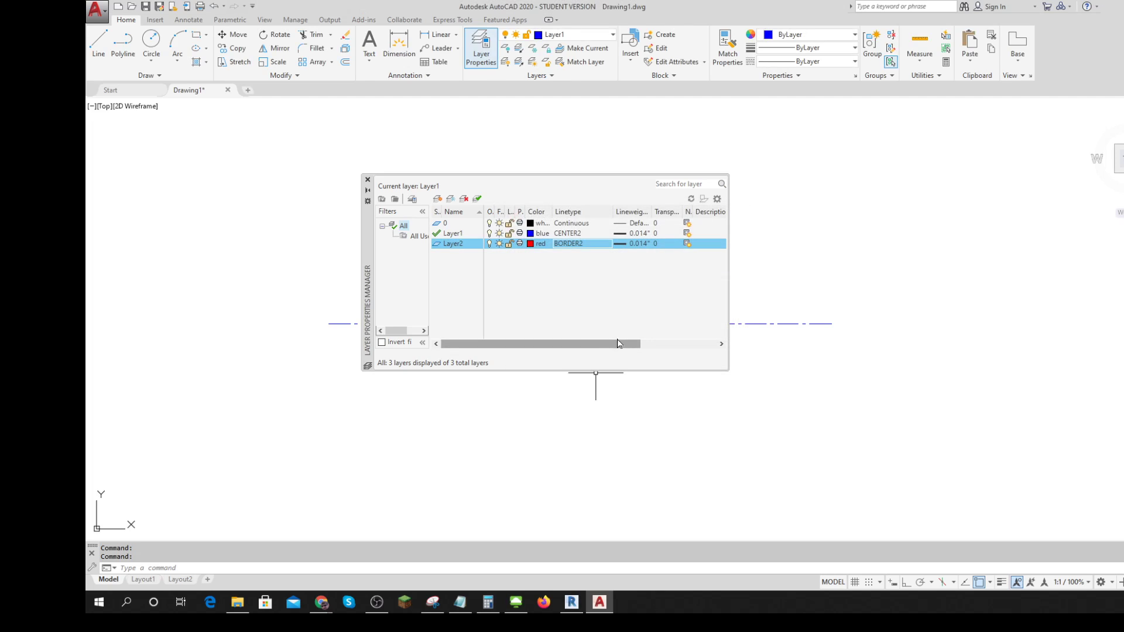
Set the lineweight of Layer2 to 0.010" and make Layer2 the current layer, closing the layer manager.
click(638, 244)
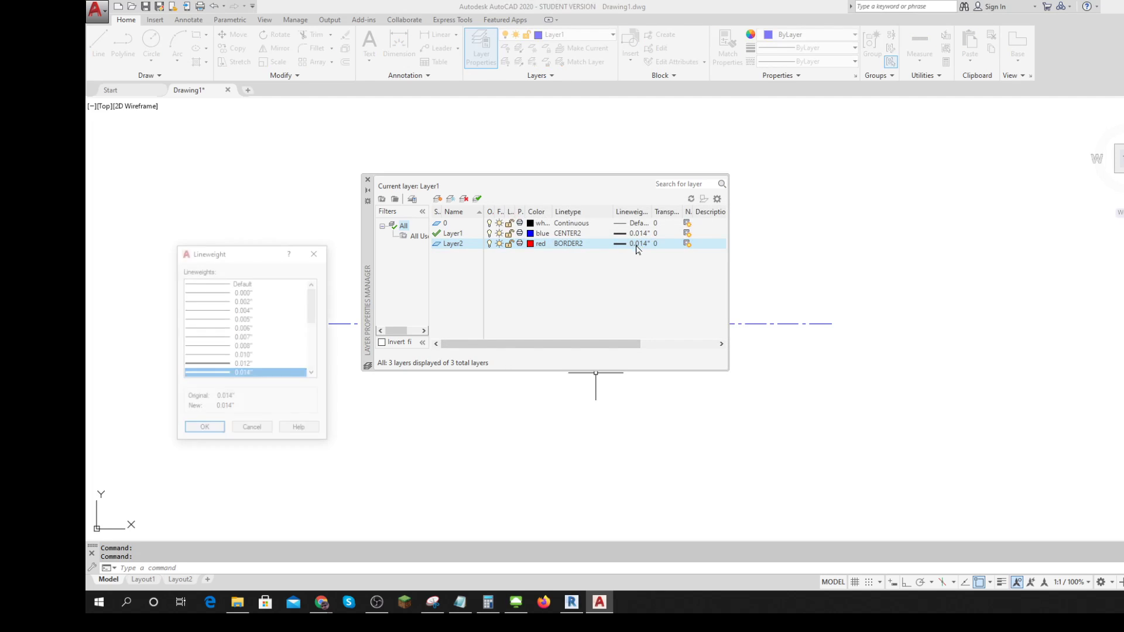
click(245, 355)
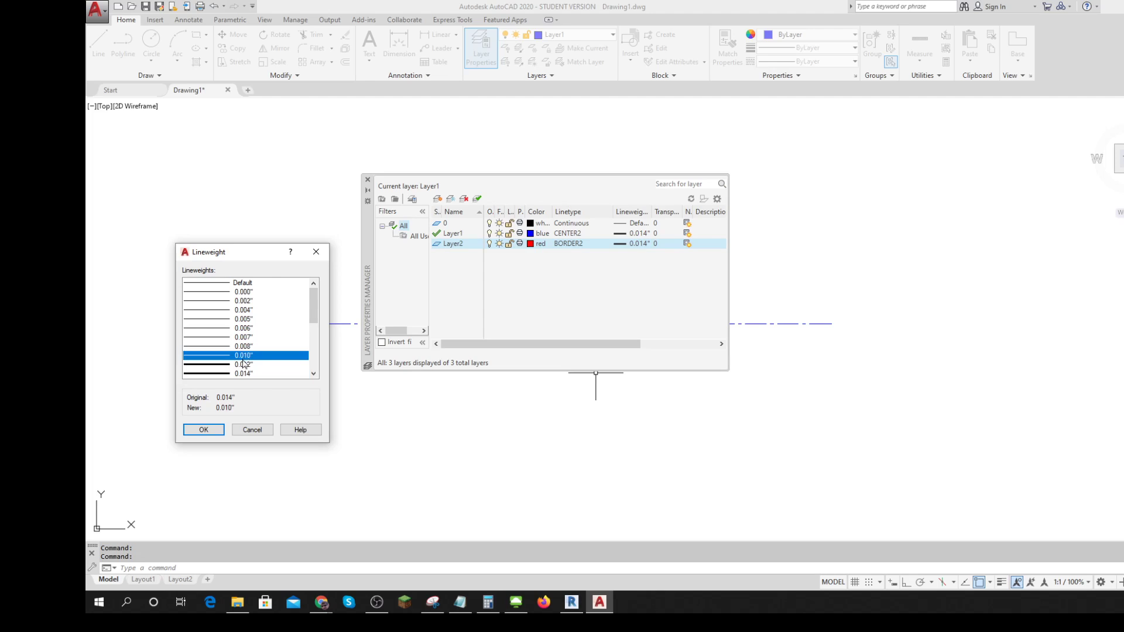
click(203, 430)
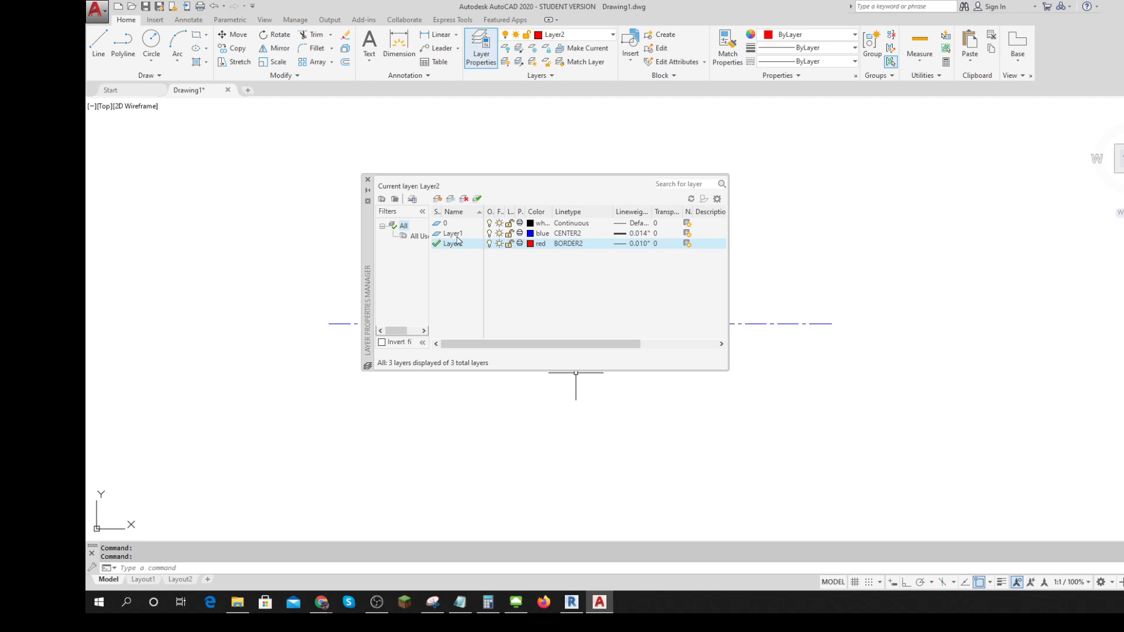
click(367, 181)
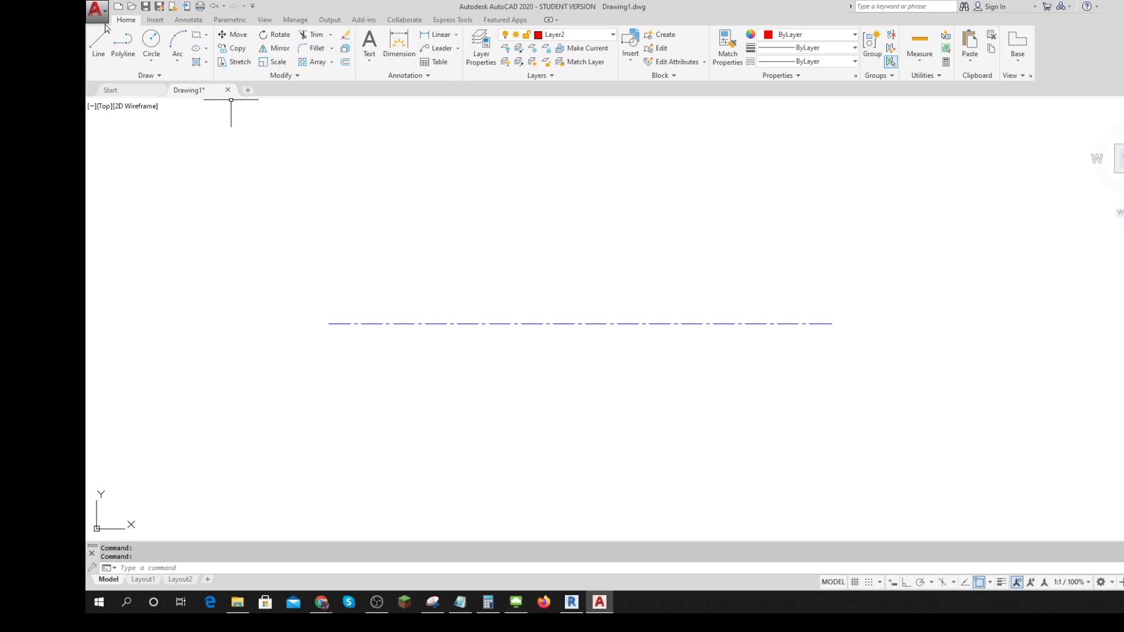
With object snap tracking on, draw a short vertical line down from the blue line's left end and a horizontal line ending beneath its right end.
click(99, 42)
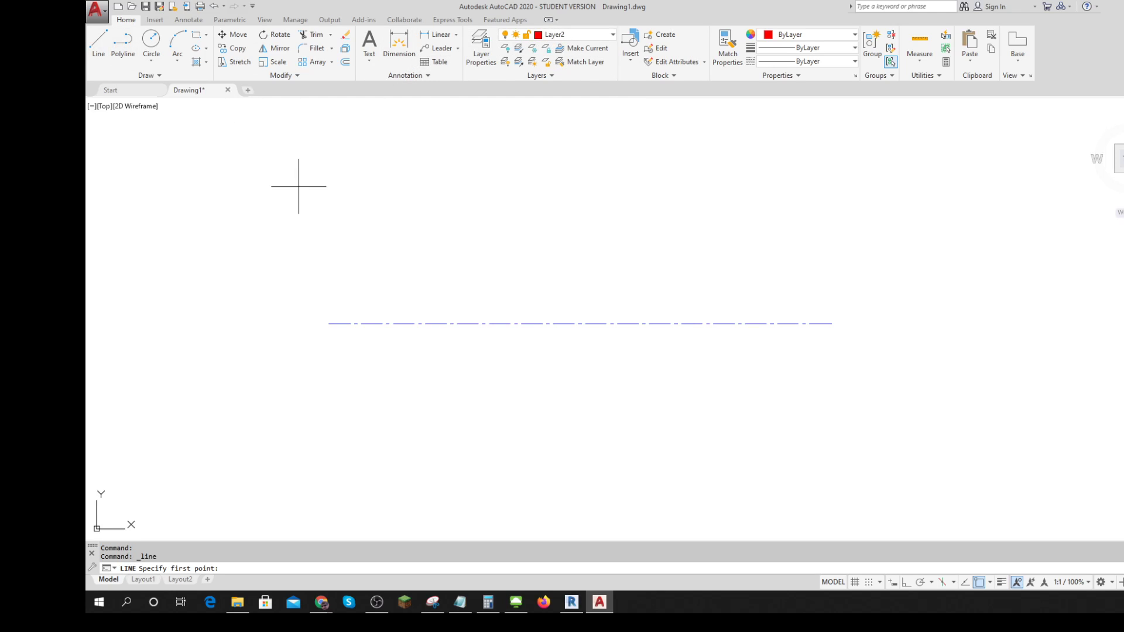
click(329, 323)
click(330, 364)
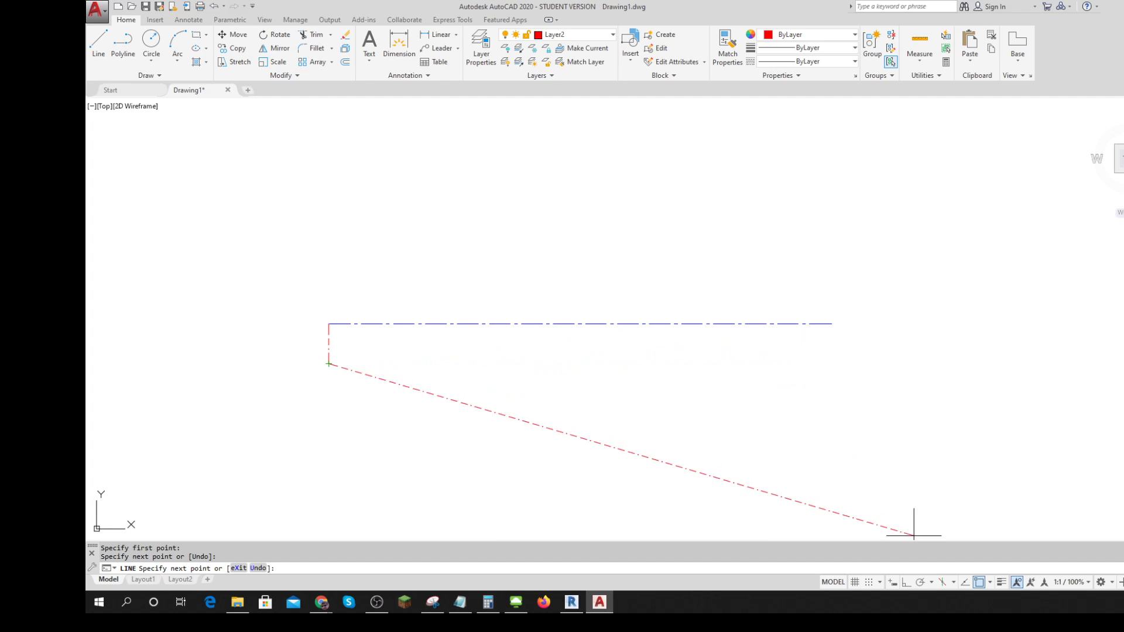
click(963, 584)
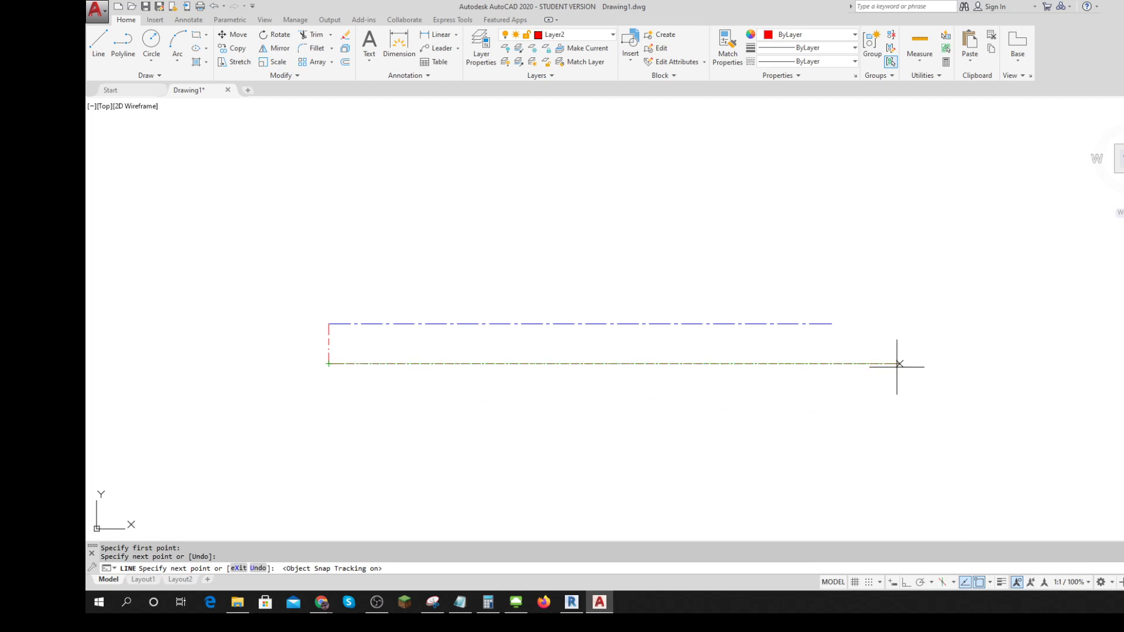
click(832, 364)
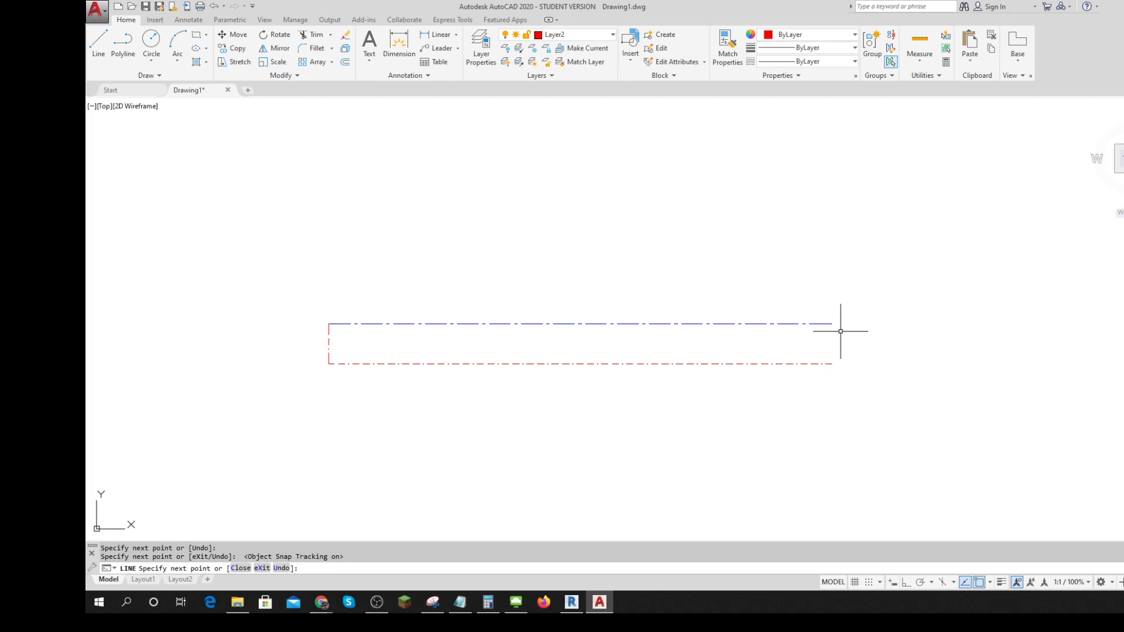
key(Escape)
Delete the short vertical red segment joining the left ends of the blue and red lines.
click(353, 348)
click(300, 338)
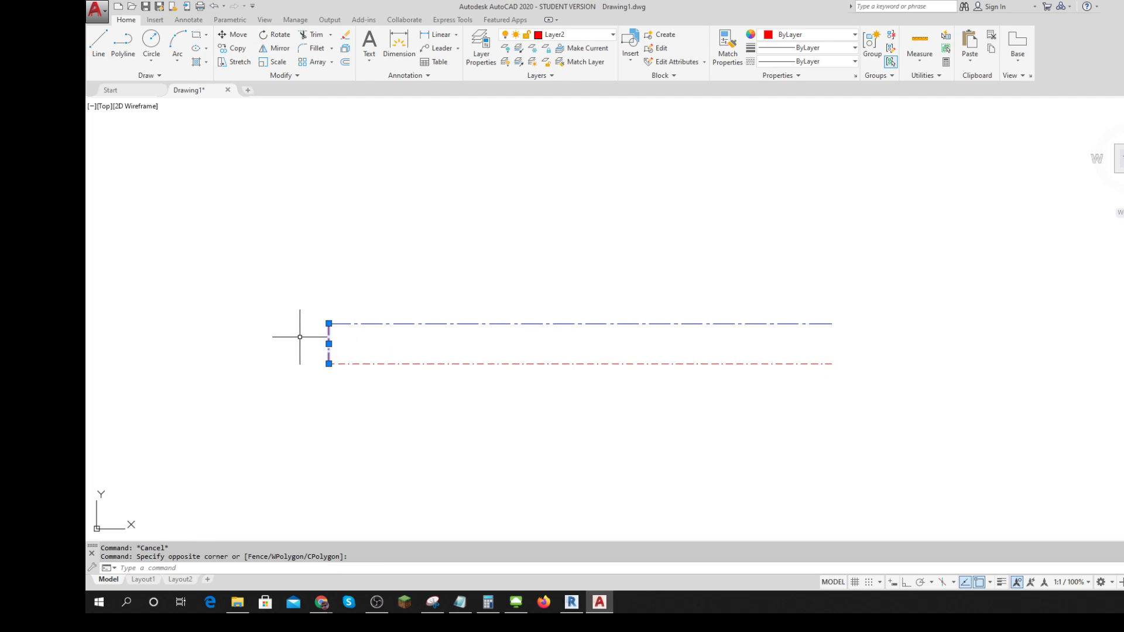
key(Delete)
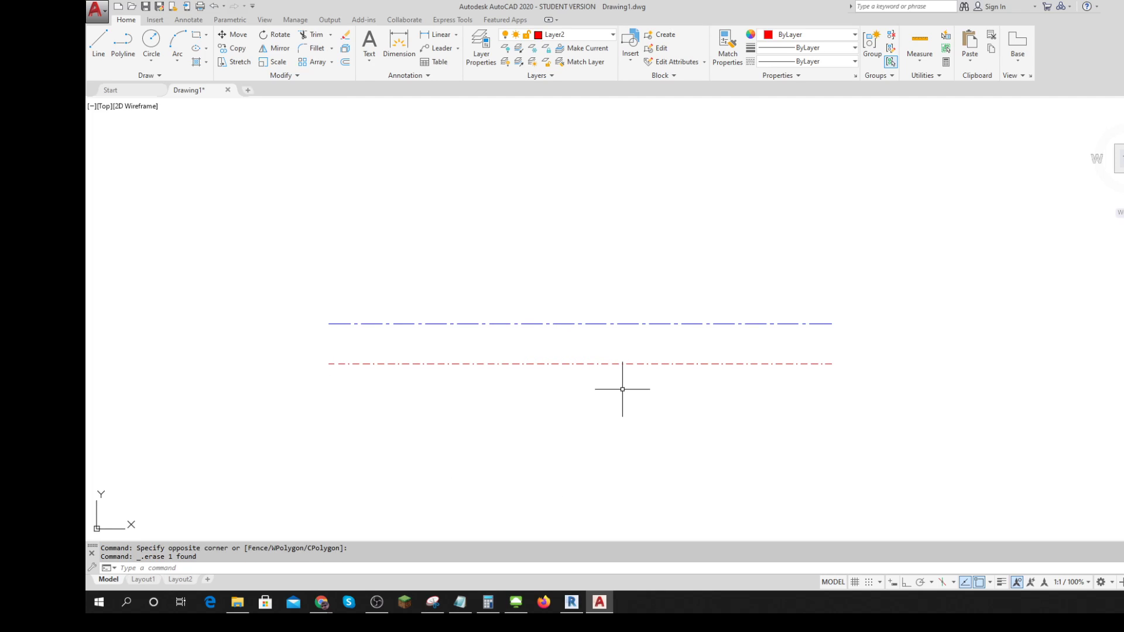
Switch the lineweight display on and off twice to compare the thickness of the blue and red lines.
click(1003, 584)
click(1002, 583)
click(1003, 583)
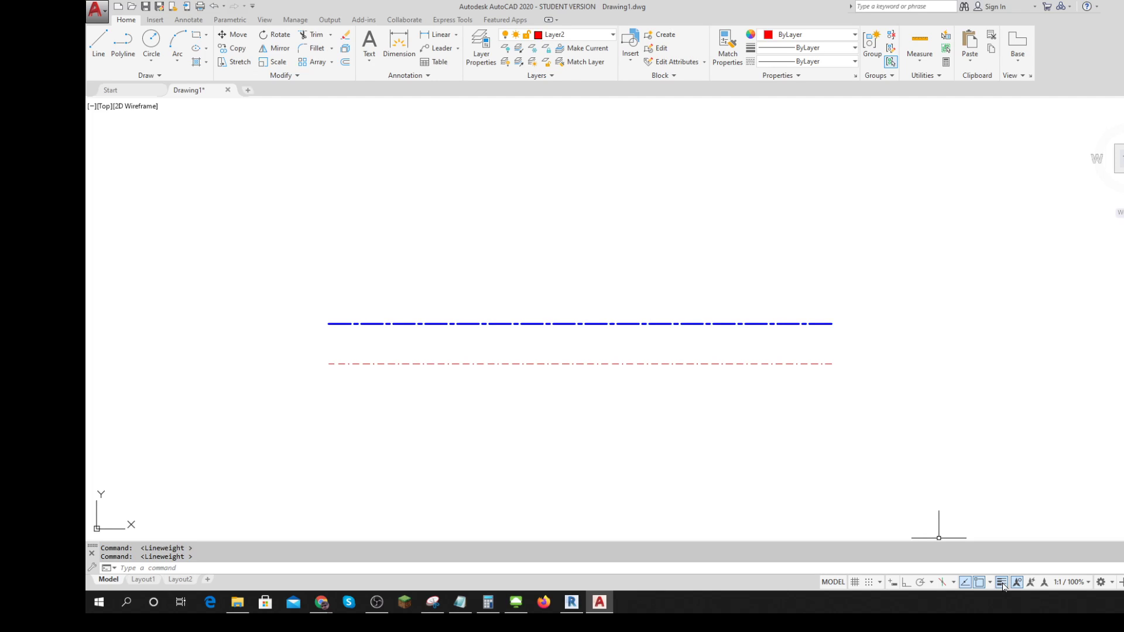
click(1003, 583)
click(780, 364)
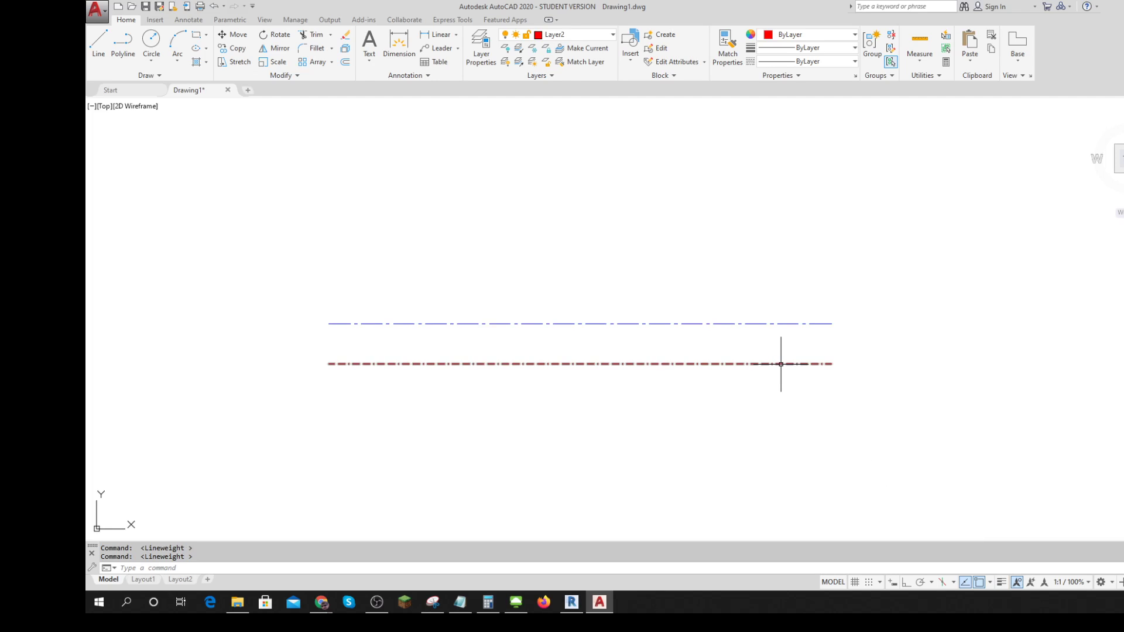
Set the lineweight of Layer2 to 0.024" and close the layer manager.
click(481, 47)
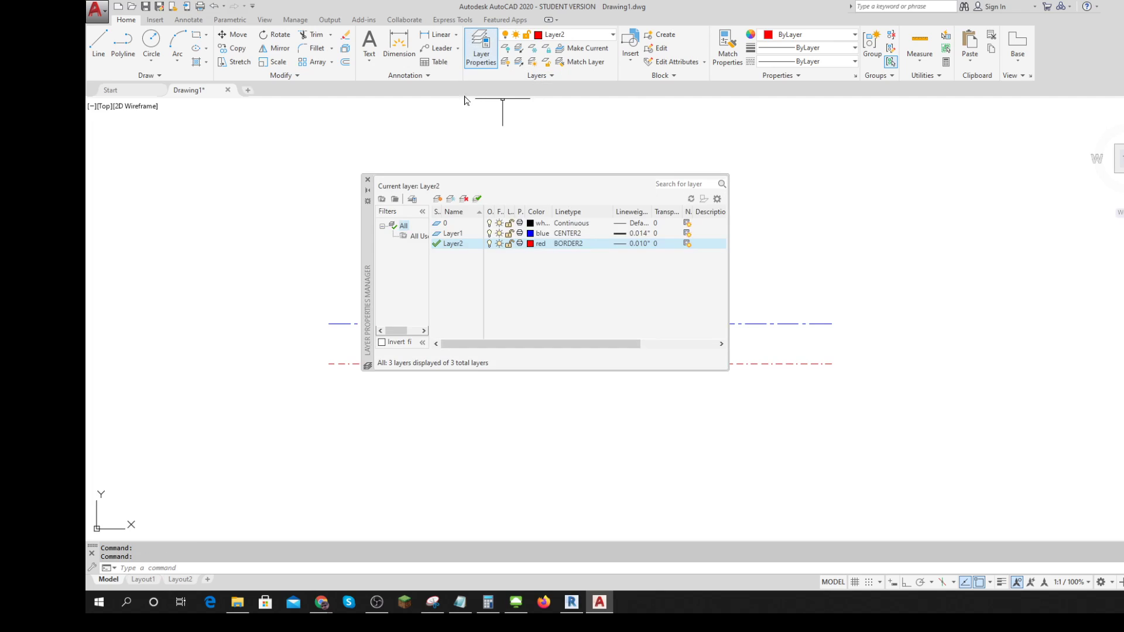
click(640, 246)
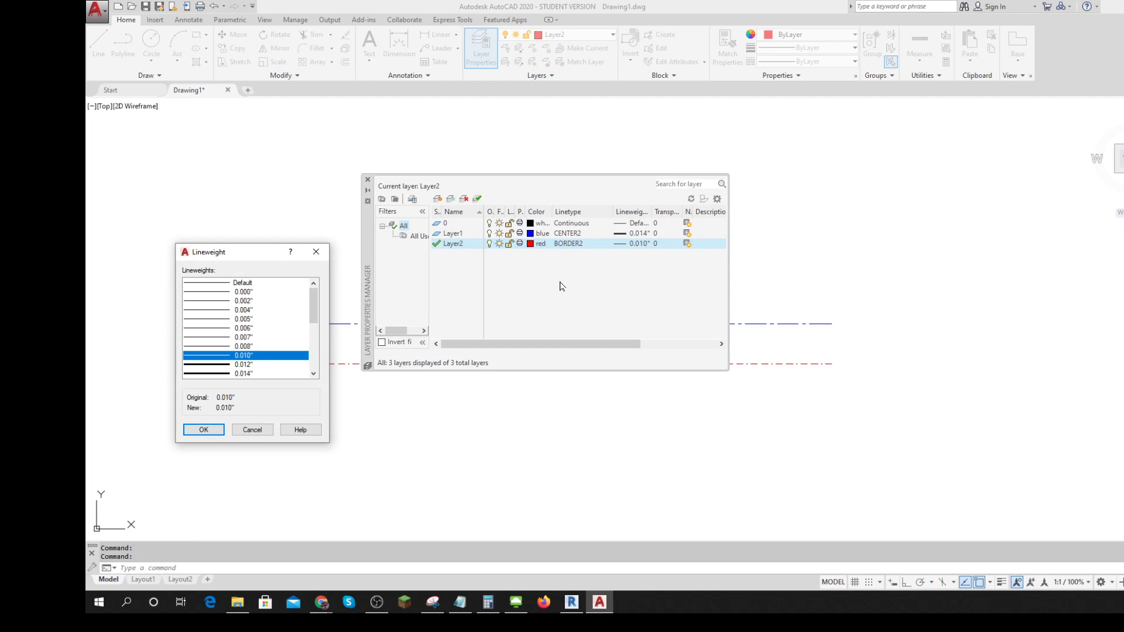
drag(316, 317, 317, 329)
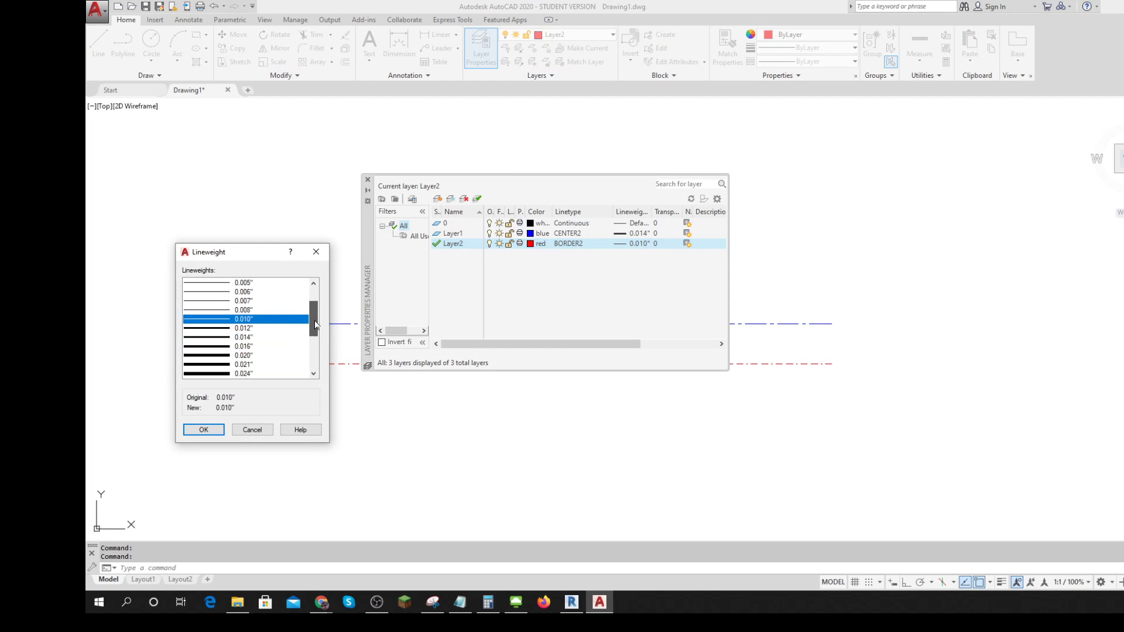
click(250, 374)
click(204, 429)
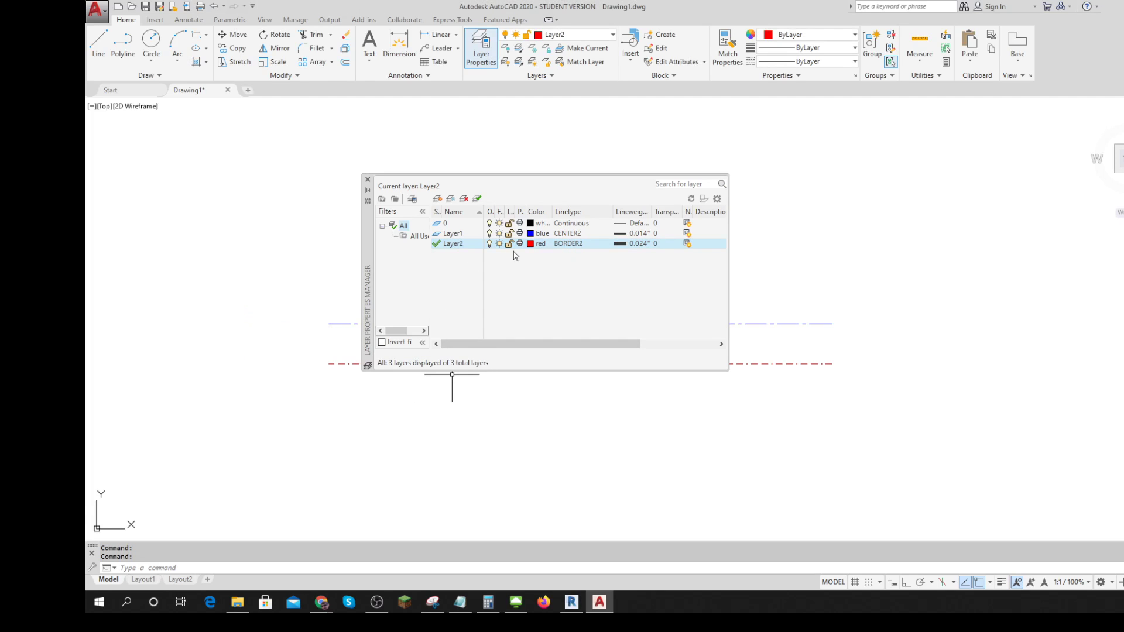
click(368, 179)
click(965, 493)
click(967, 490)
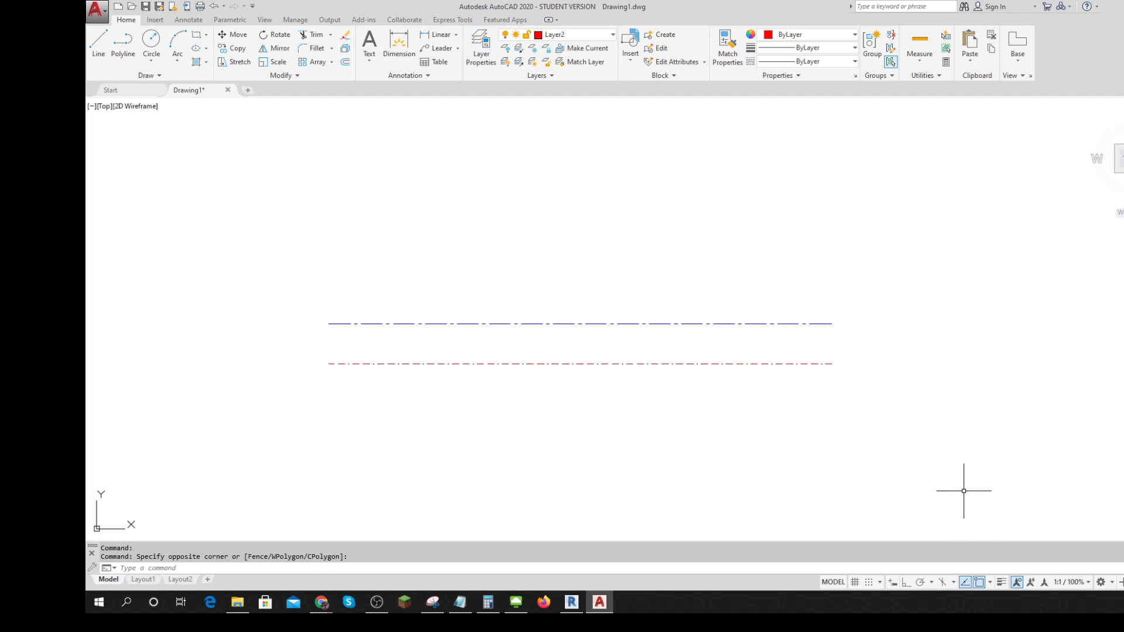
key(Escape)
Toggle the lineweight display repeatedly to examine the red line with its 0.024" lineweight, leaving the display off.
click(1002, 583)
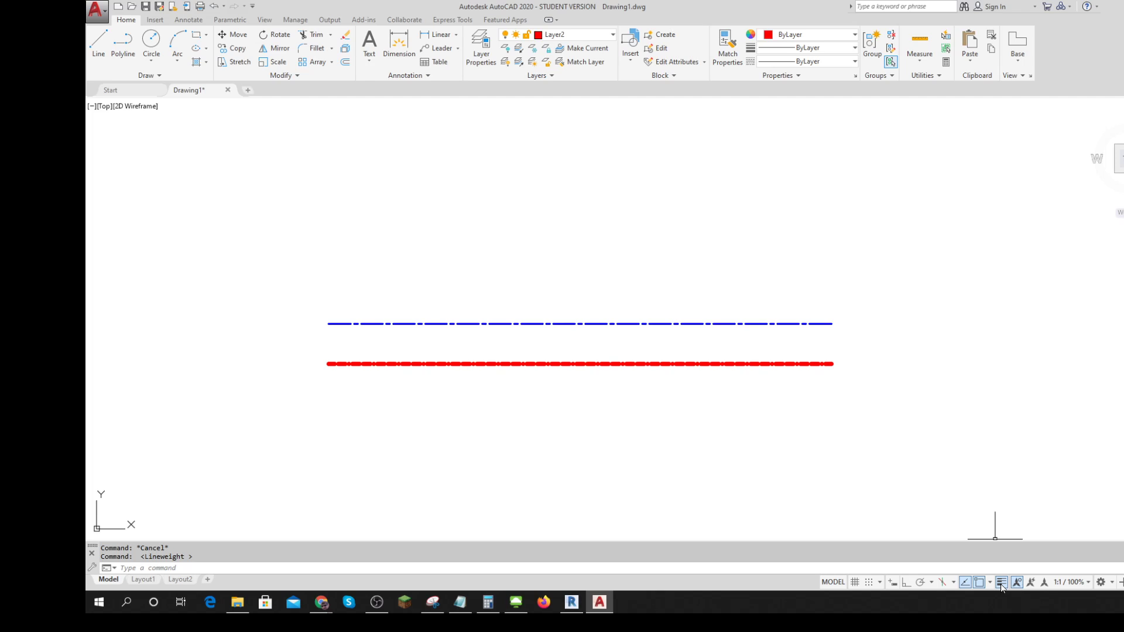
click(1002, 585)
click(1001, 584)
click(1002, 584)
Set the lineweight of Layer2 to 0.014", matching Layer1, and close the layer manager.
click(480, 66)
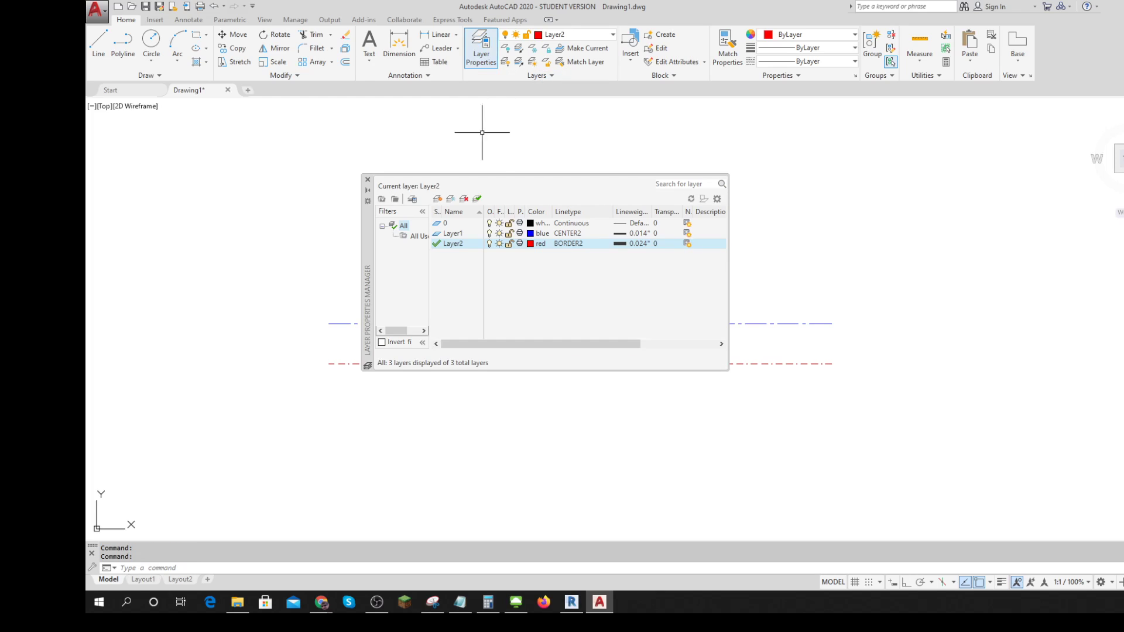
click(636, 244)
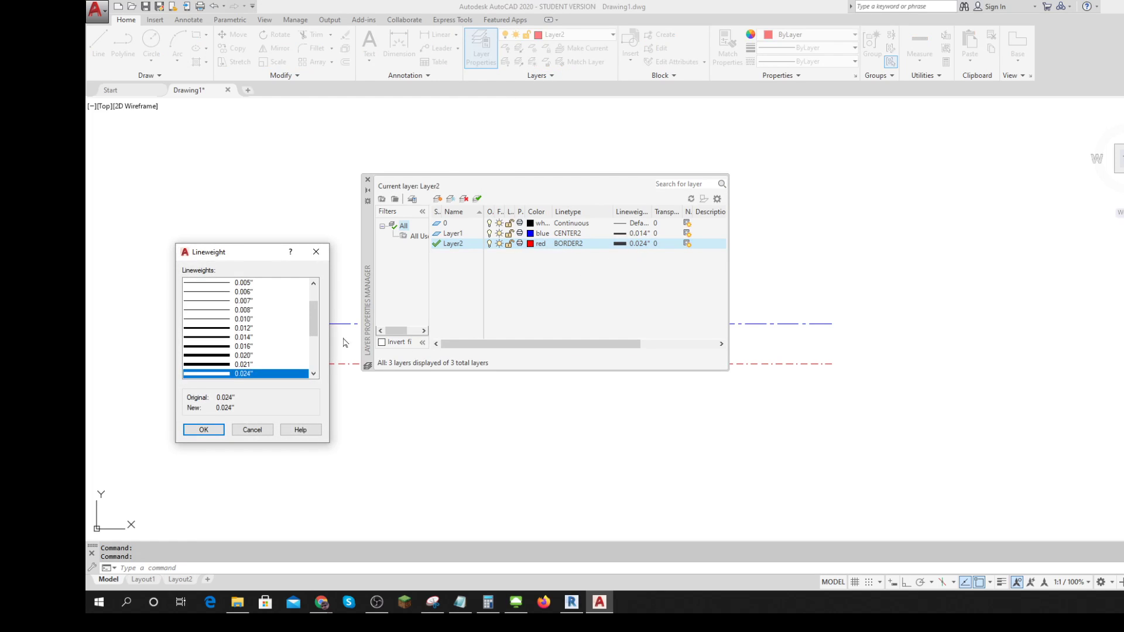
click(245, 340)
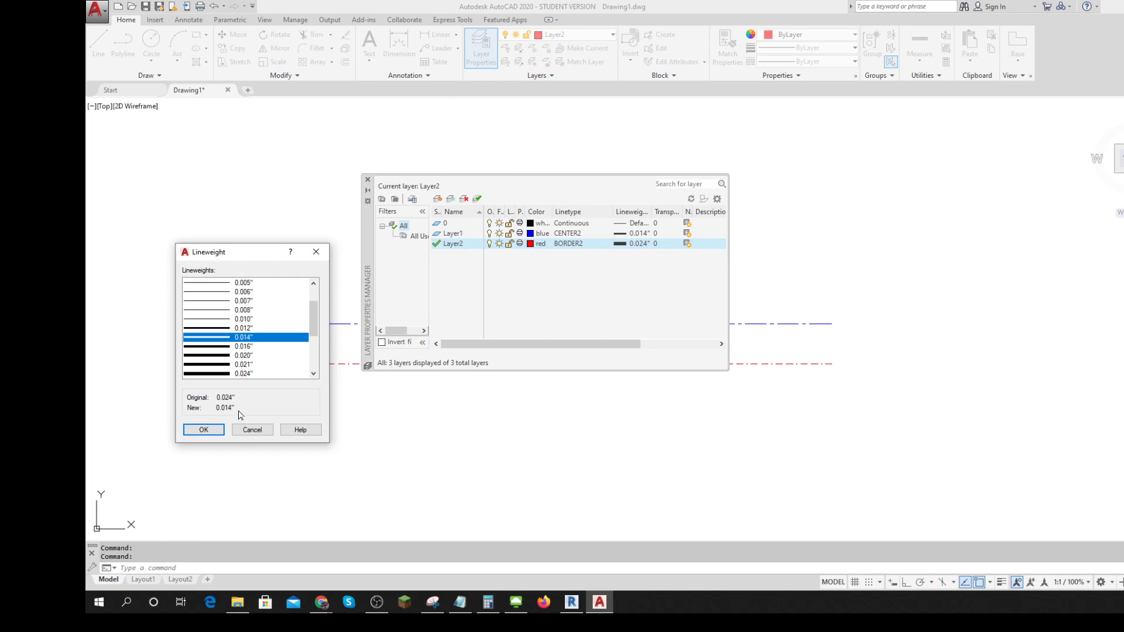
click(205, 430)
click(368, 183)
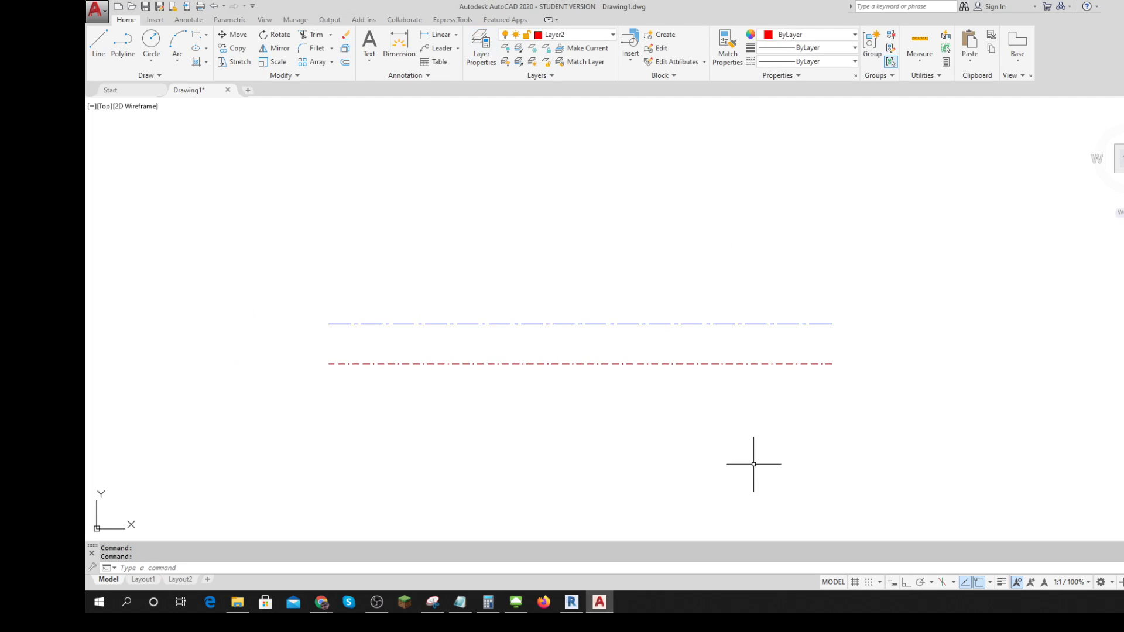
Toggle the lineweight display several times to compare the blue and red lines, leaving it turned on with nothing selected.
click(1002, 583)
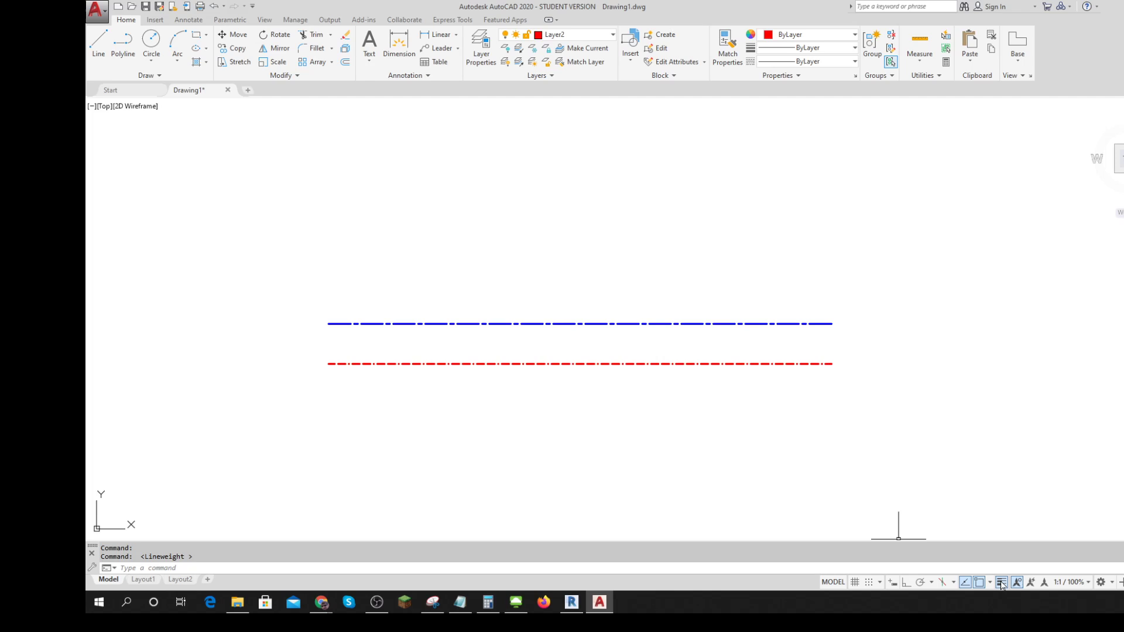
click(1002, 583)
click(1002, 582)
click(1002, 583)
click(1001, 583)
click(1002, 583)
click(1002, 583)
click(873, 460)
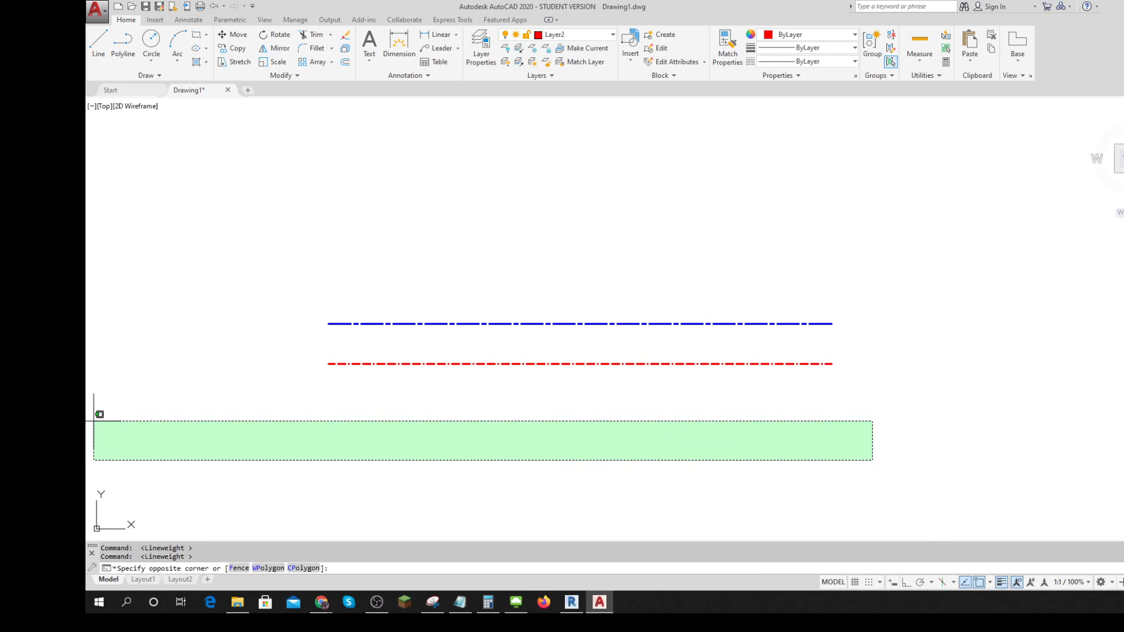
key(Escape)
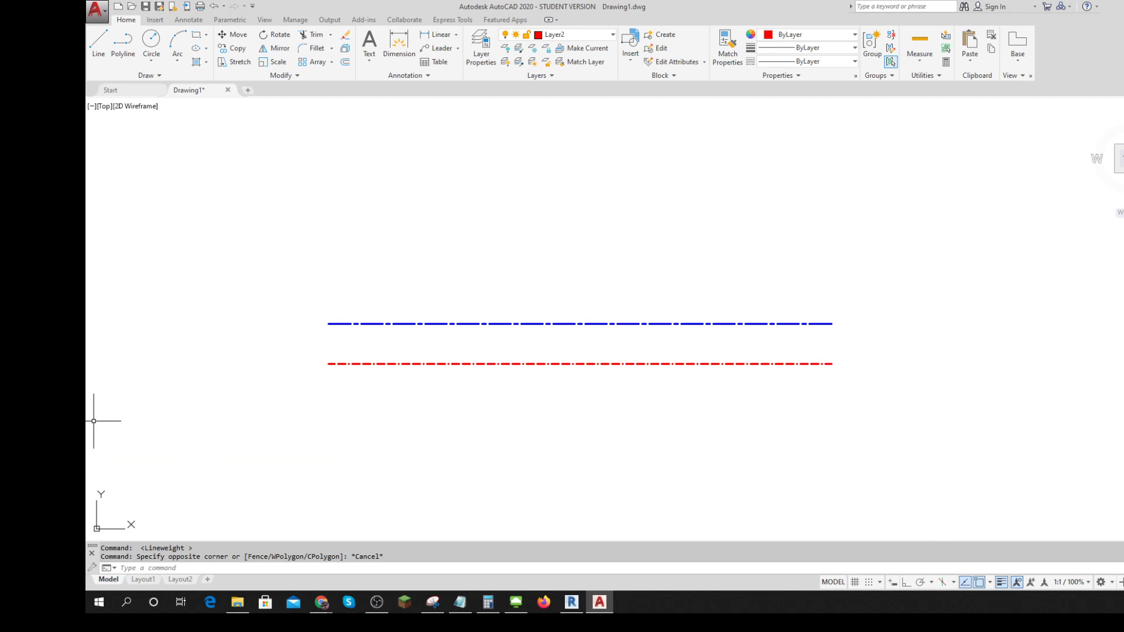